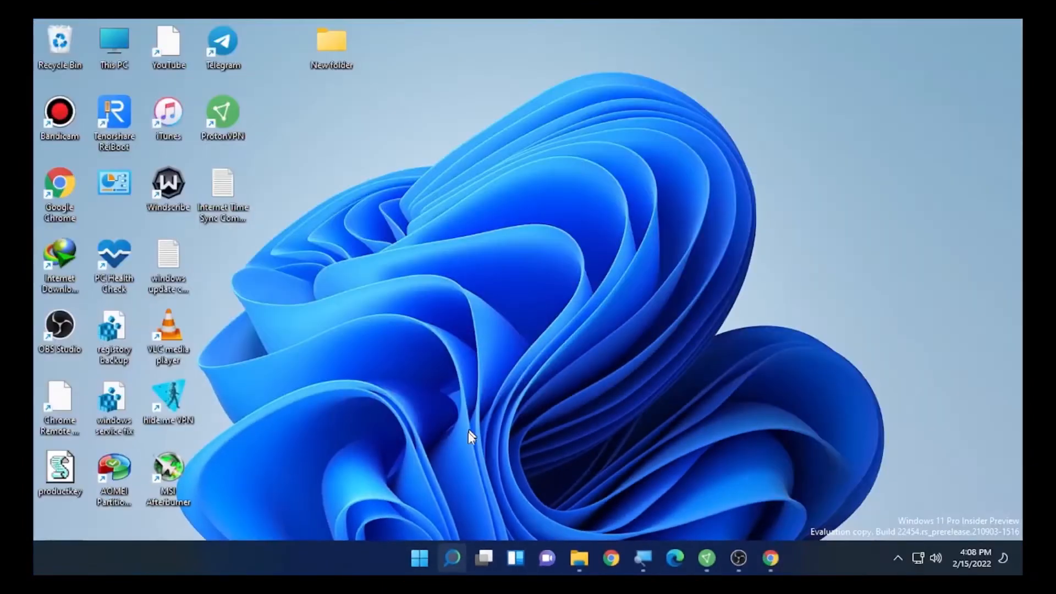
# Step: Search Windows for "control panel" and open the Control Panel app
pyautogui.click(447, 557)
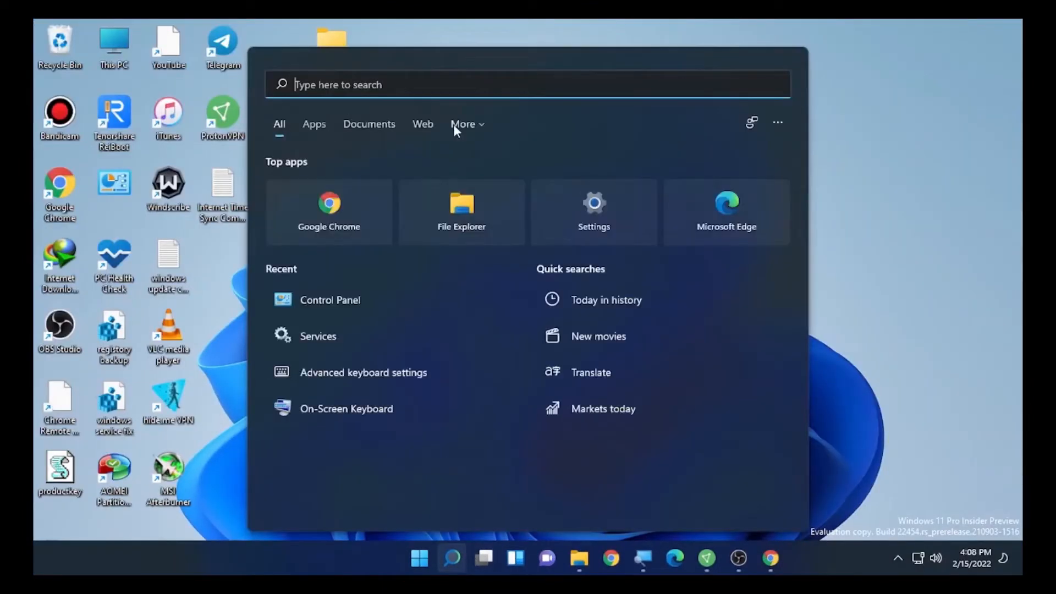
pyautogui.write('cont')
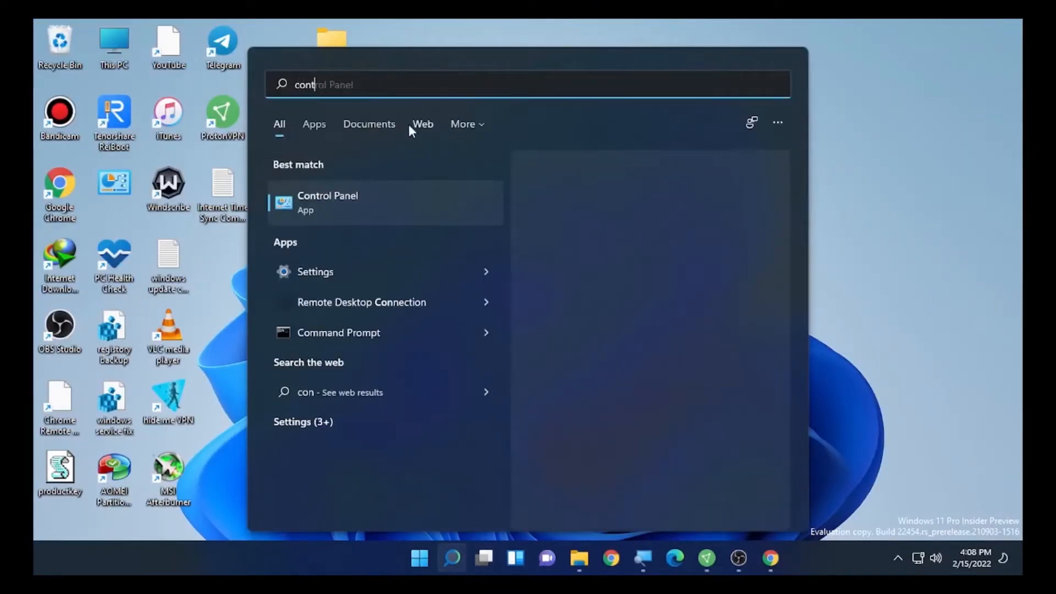
pyautogui.write('rol panel')
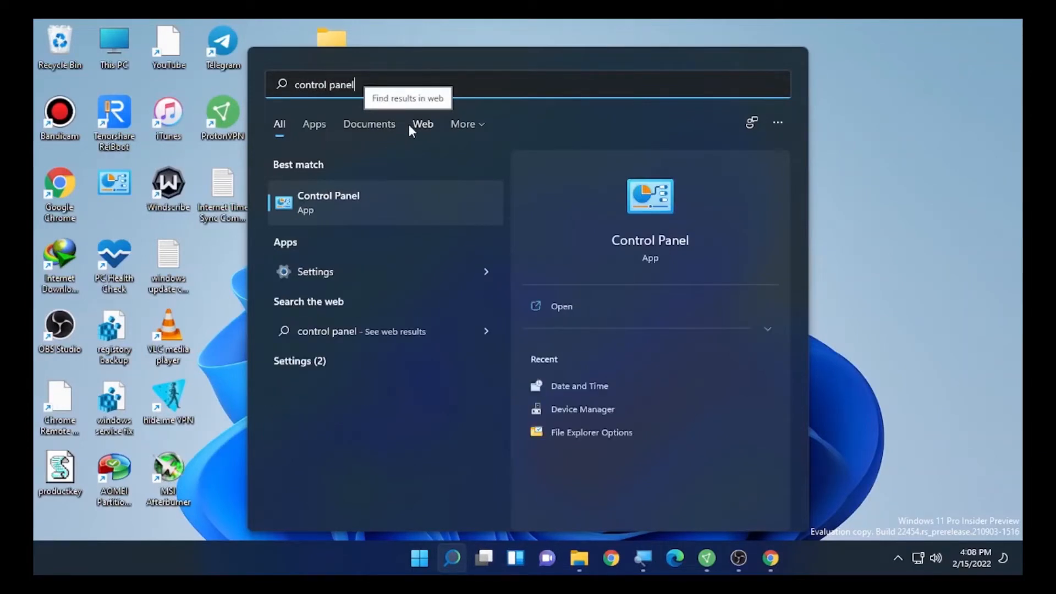
pyautogui.click(335, 210)
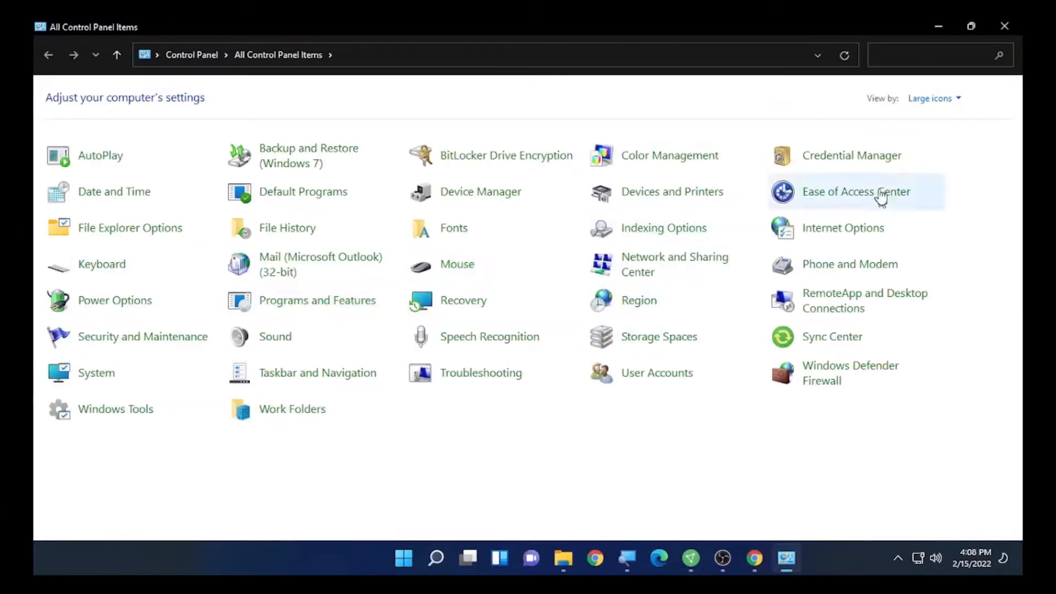
# Step: Switch the Control Panel view to Category and back to Large icons
pyautogui.click(934, 98)
pyautogui.click(942, 118)
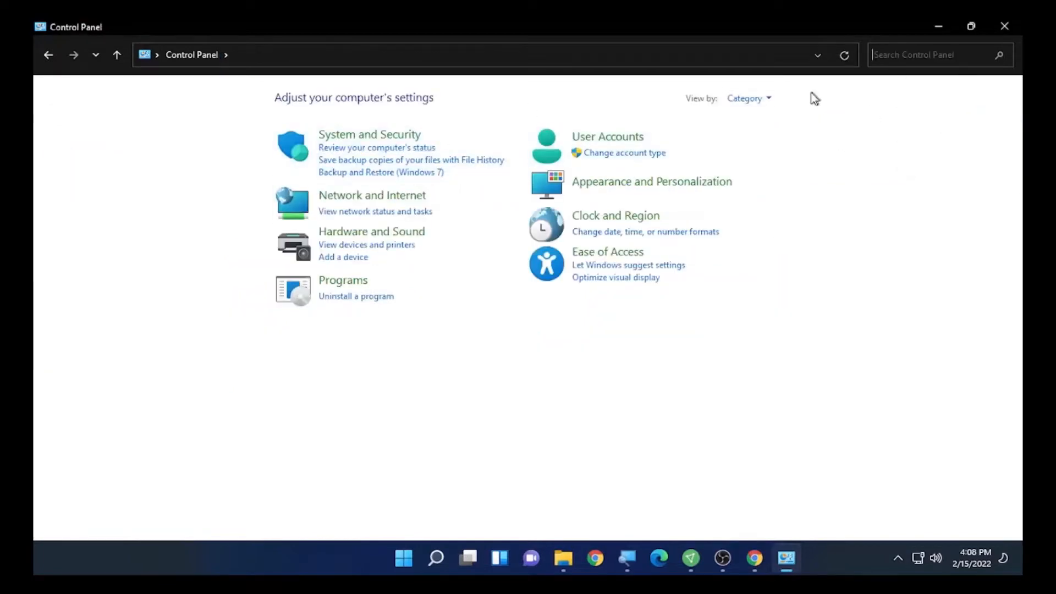
pyautogui.click(768, 99)
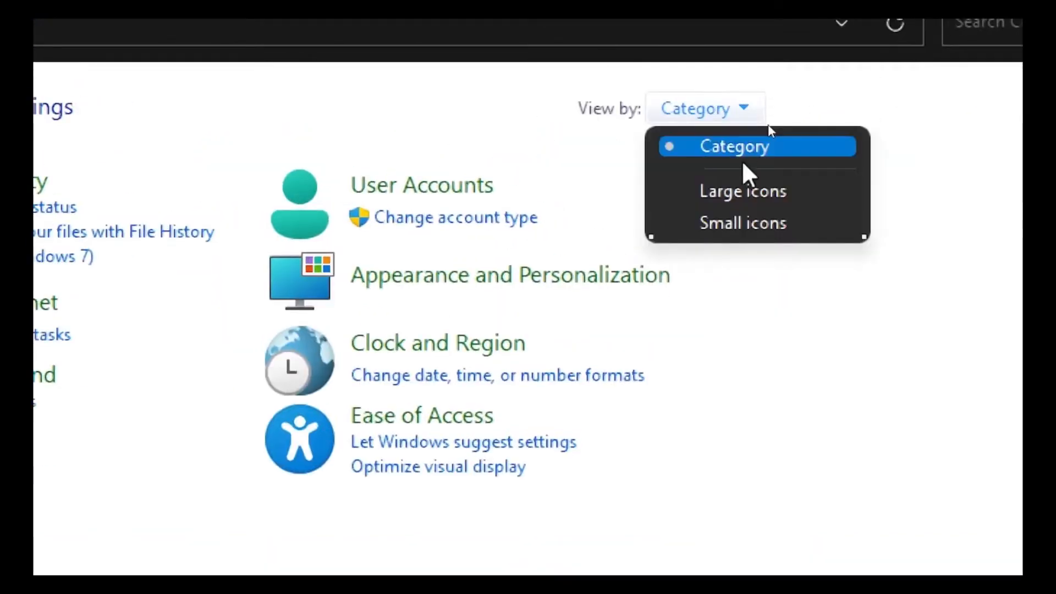
pyautogui.click(742, 191)
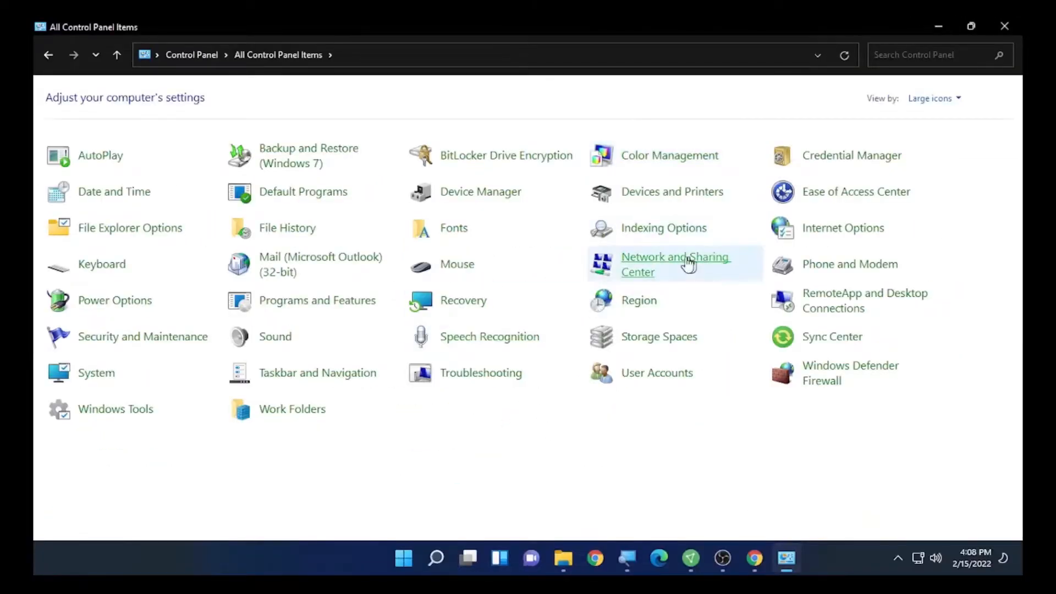
# Step: Open the advanced sharing settings of the Network and Sharing Center
pyautogui.click(676, 265)
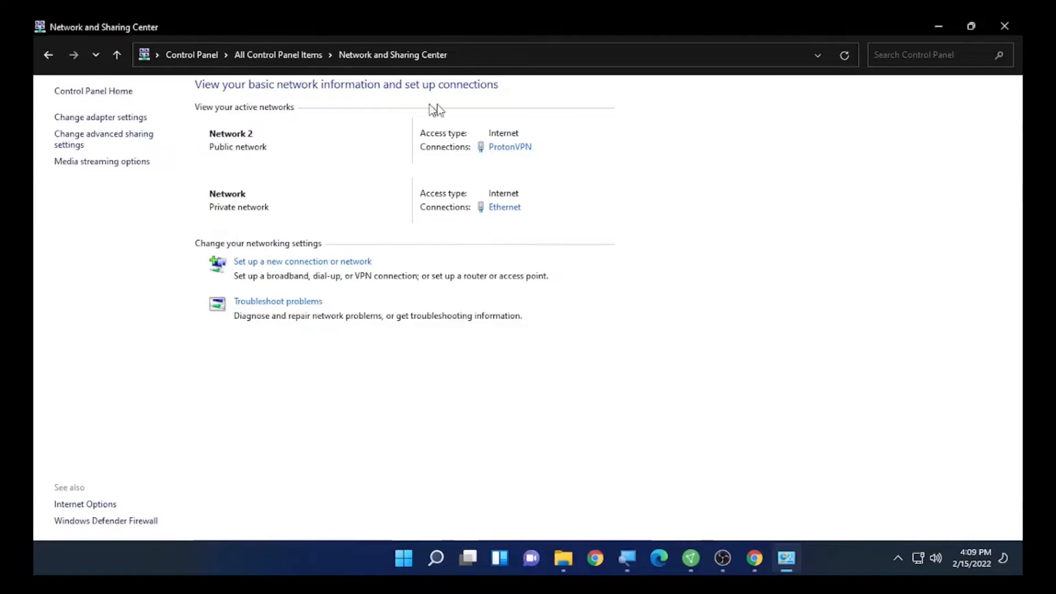
pyautogui.click(124, 162)
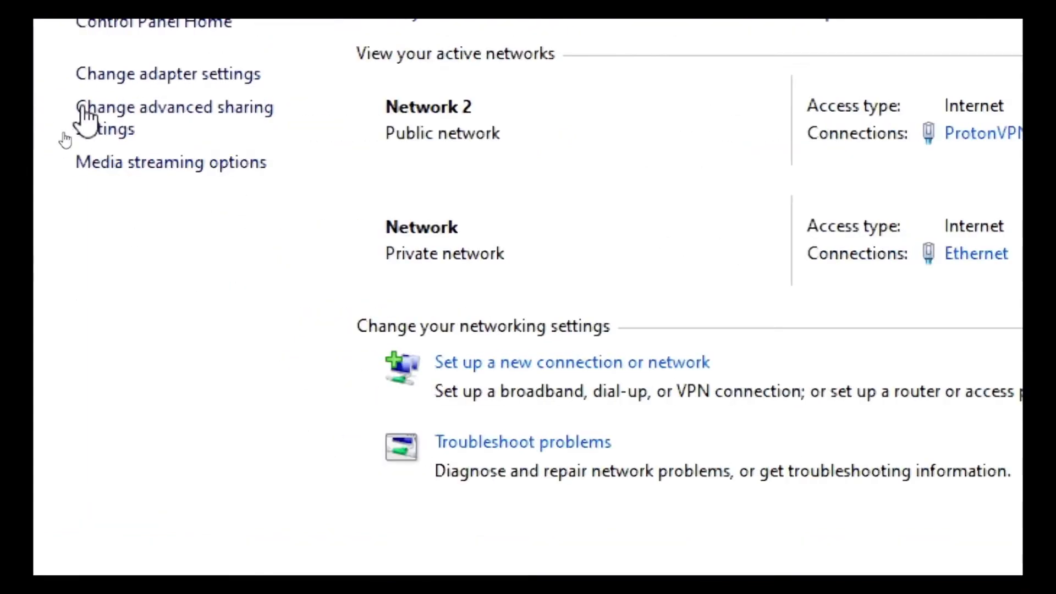
pyautogui.click(166, 108)
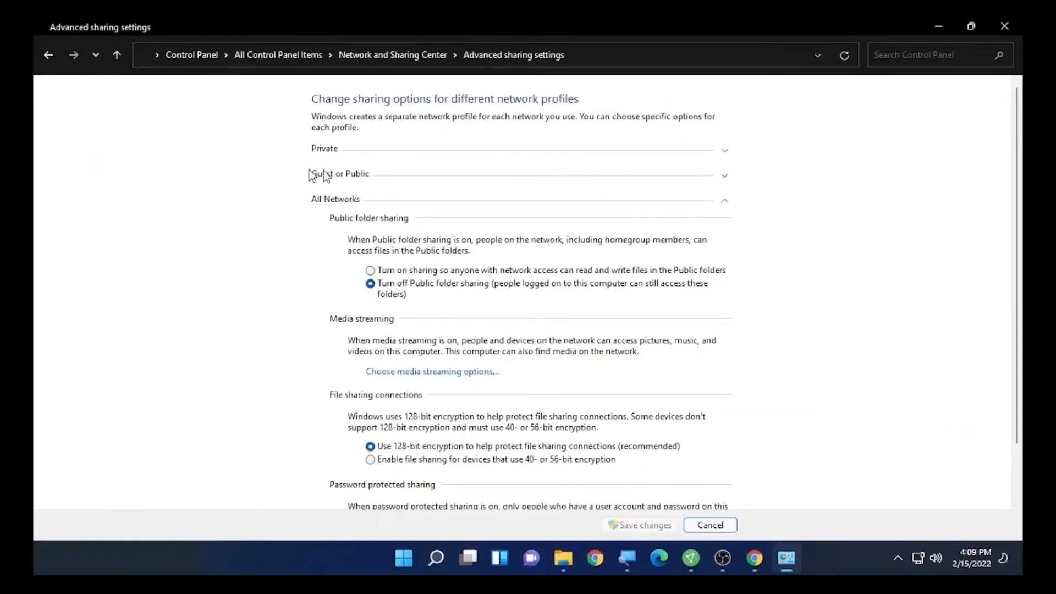
# Step: Turn on network discovery with automatic setup of network connected devices for the Private profile, and close the sharing settings
pyautogui.click(724, 203)
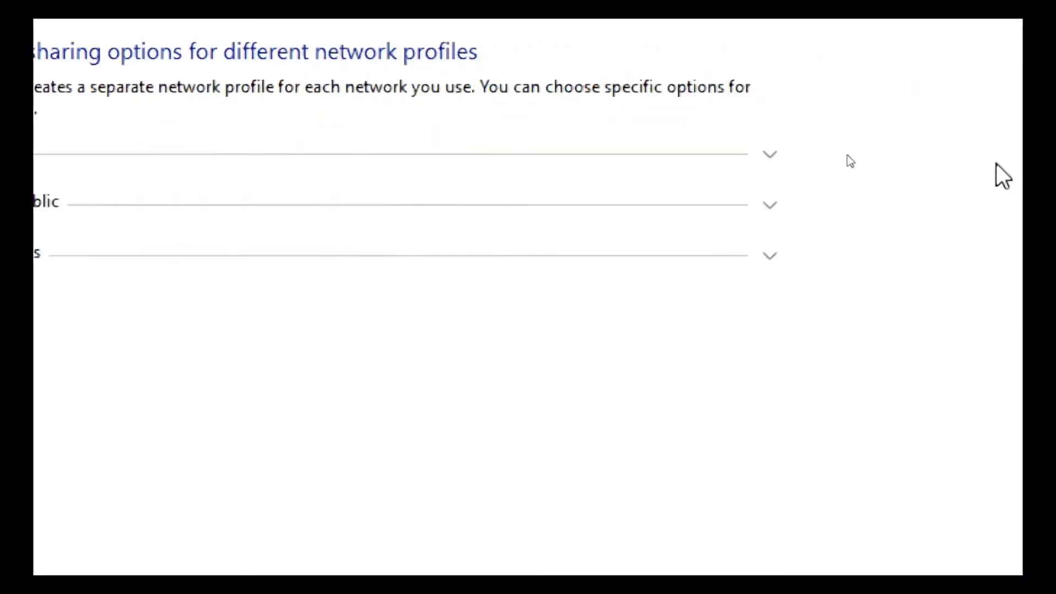
pyautogui.click(770, 155)
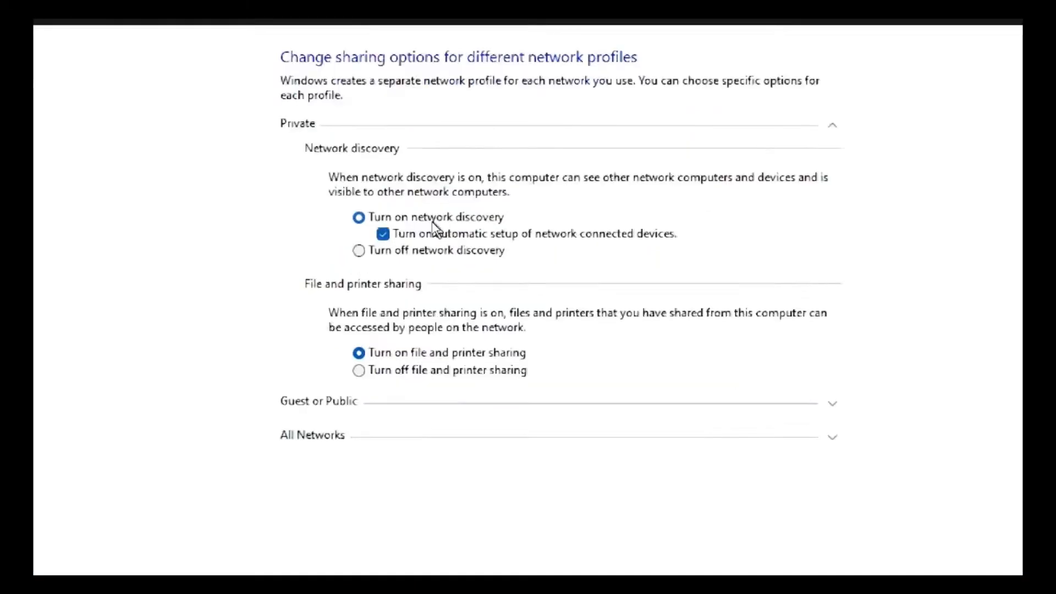
pyautogui.click(359, 218)
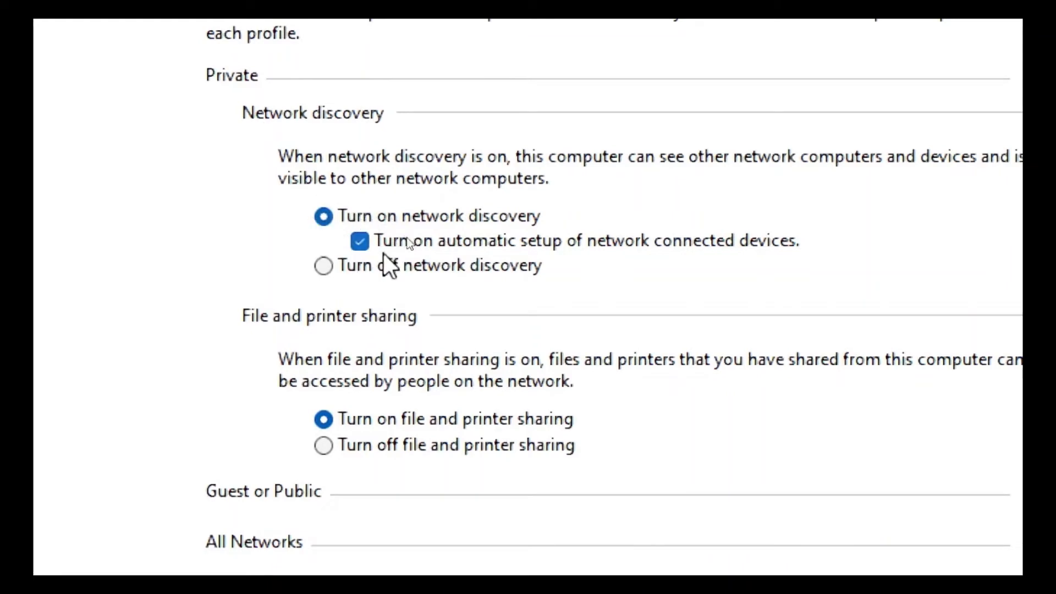
pyautogui.click(361, 242)
pyautogui.click(363, 240)
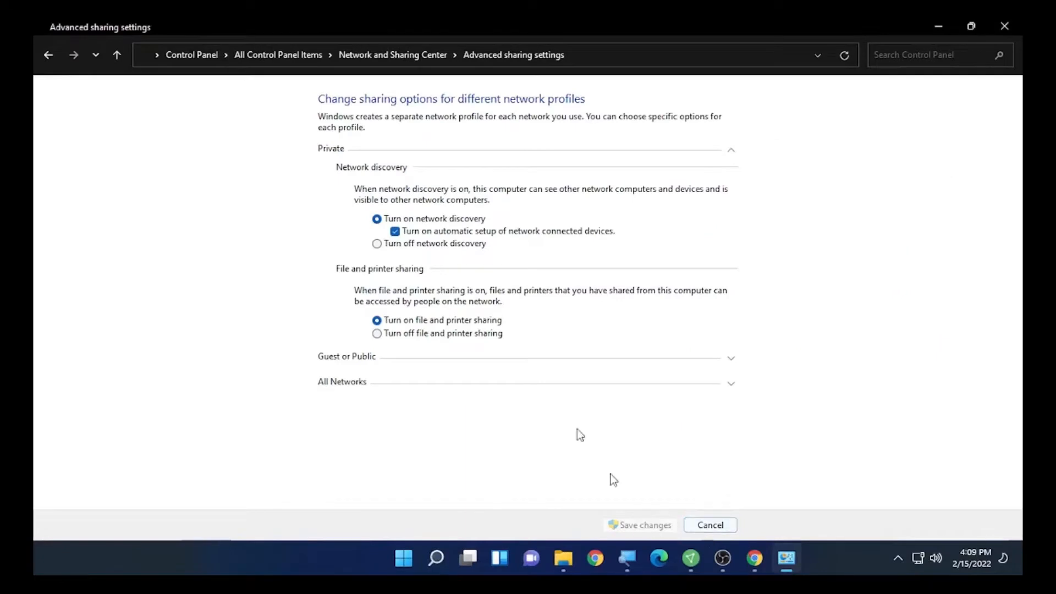
pyautogui.click(377, 244)
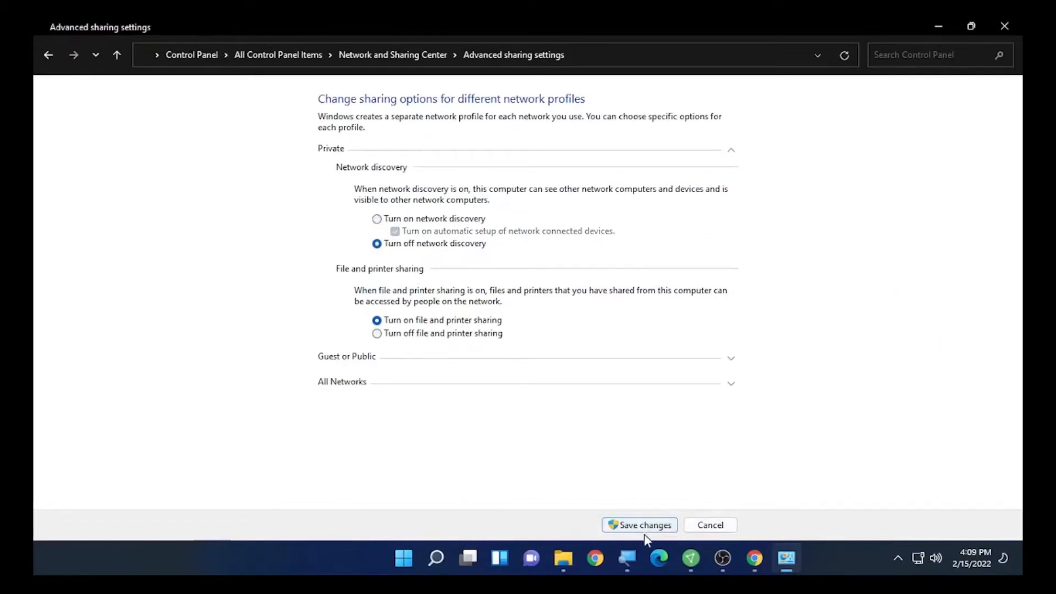
pyautogui.click(378, 219)
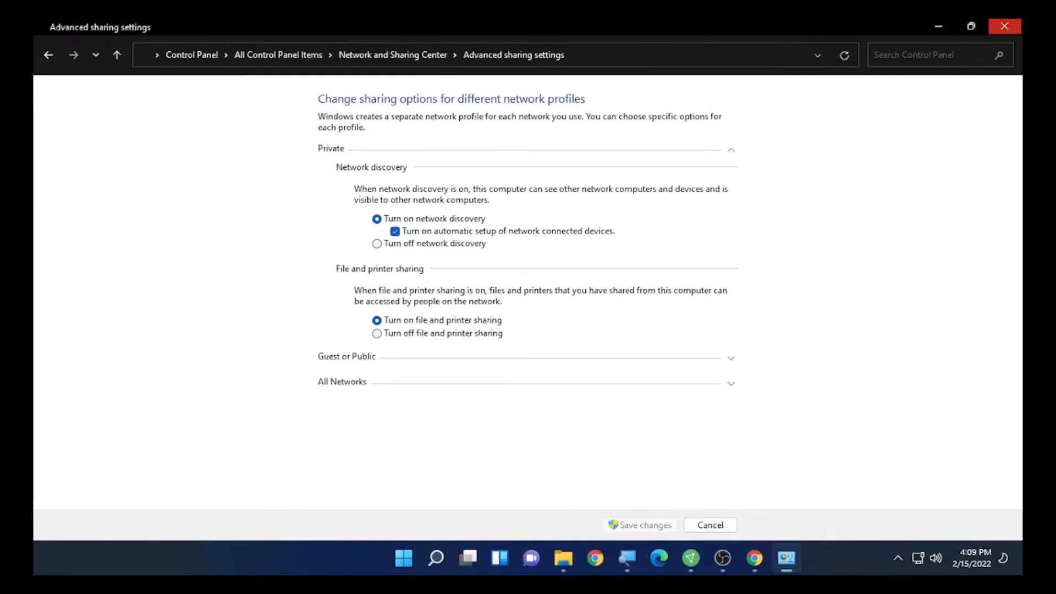
pyautogui.click(1004, 26)
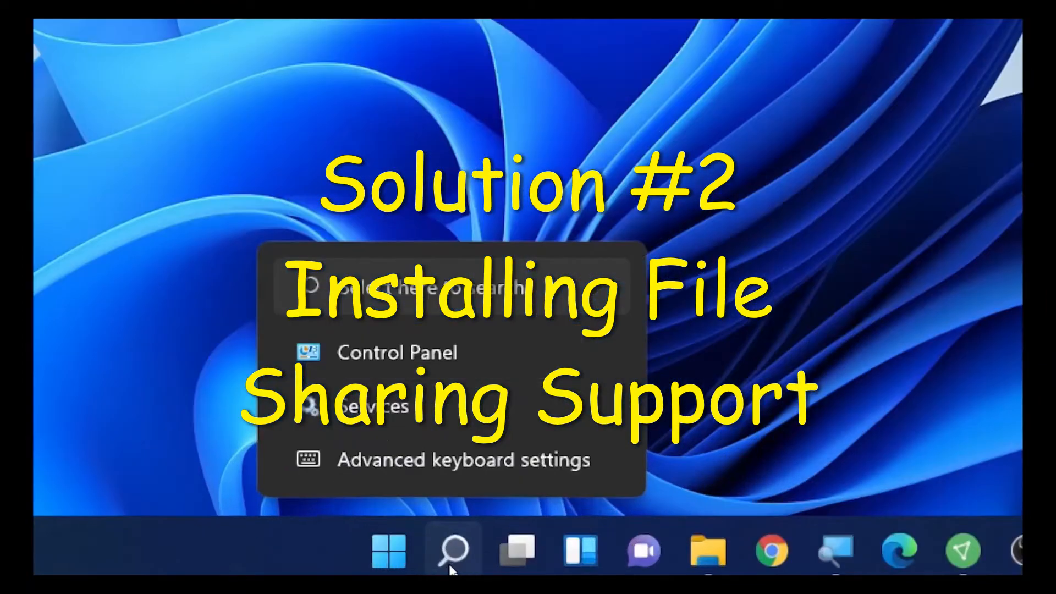
# Step: Reopen Control Panel and bring up the Windows Features dialog from Programs and Features
pyautogui.click(450, 567)
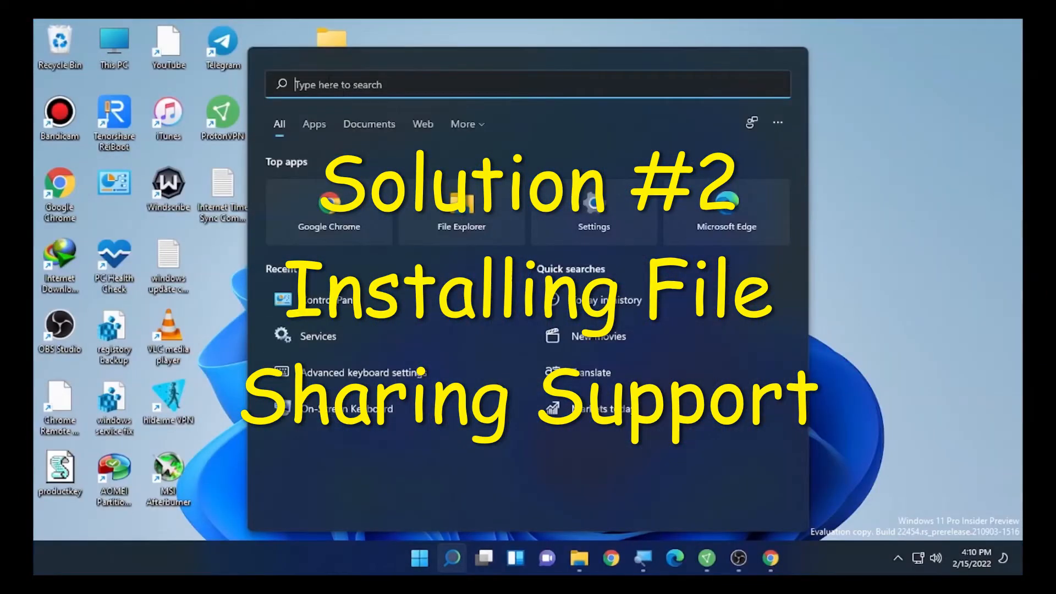
pyautogui.write('cont')
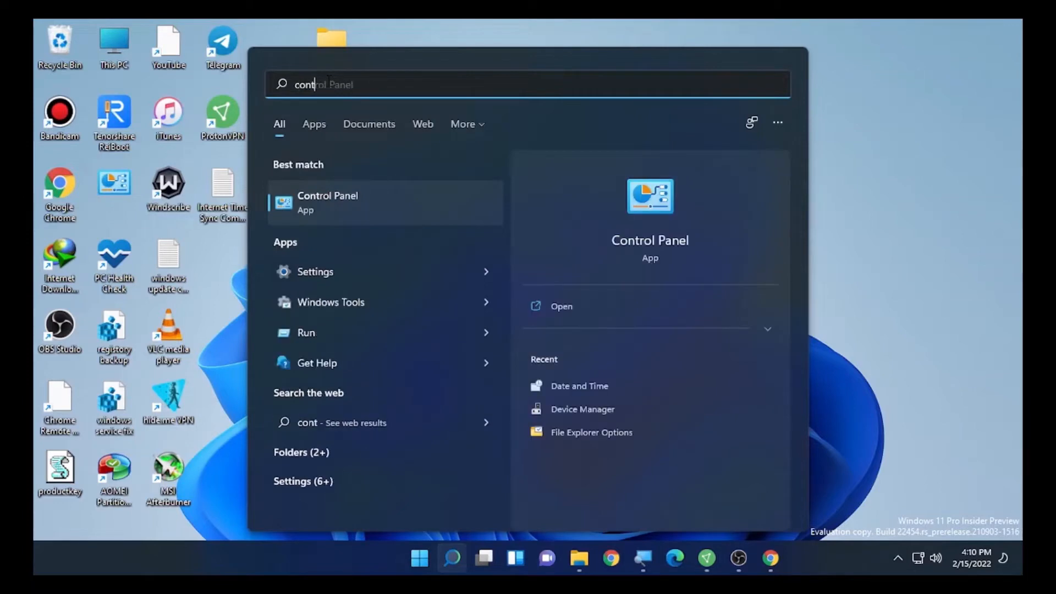
pyautogui.write('rol')
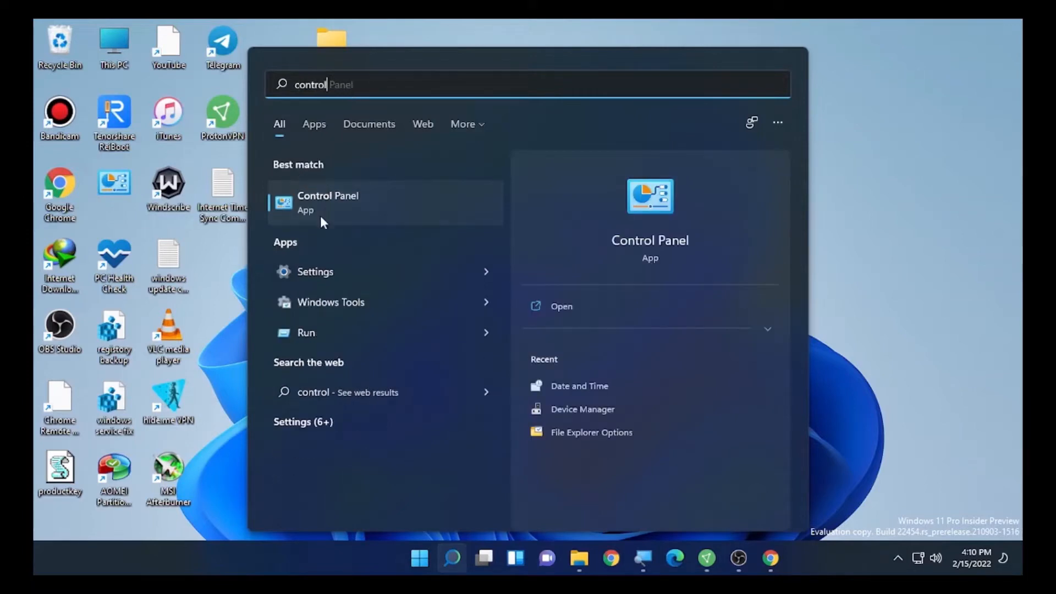
pyautogui.click(319, 206)
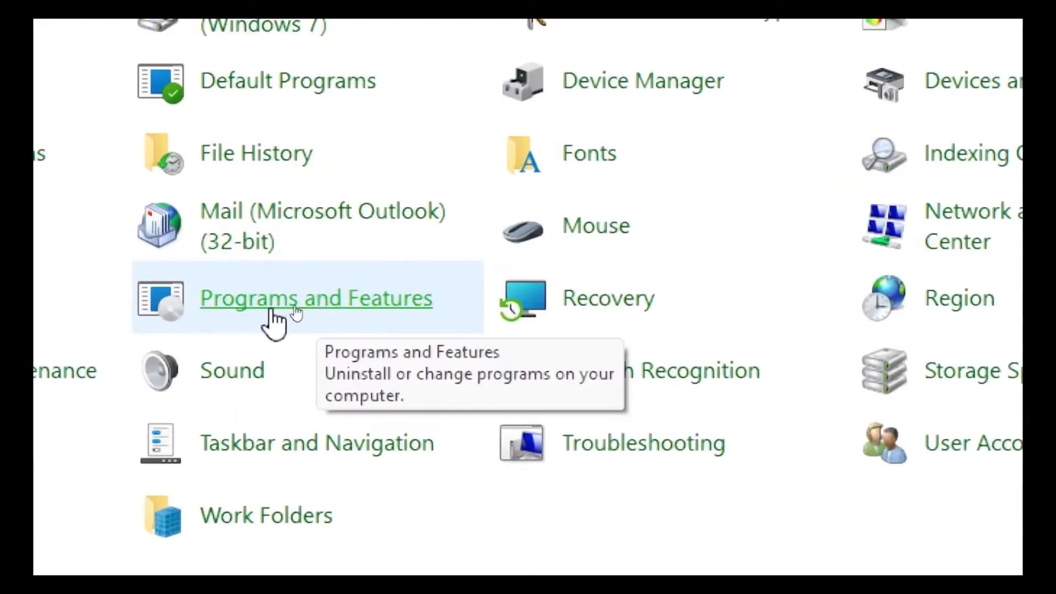
pyautogui.click(273, 309)
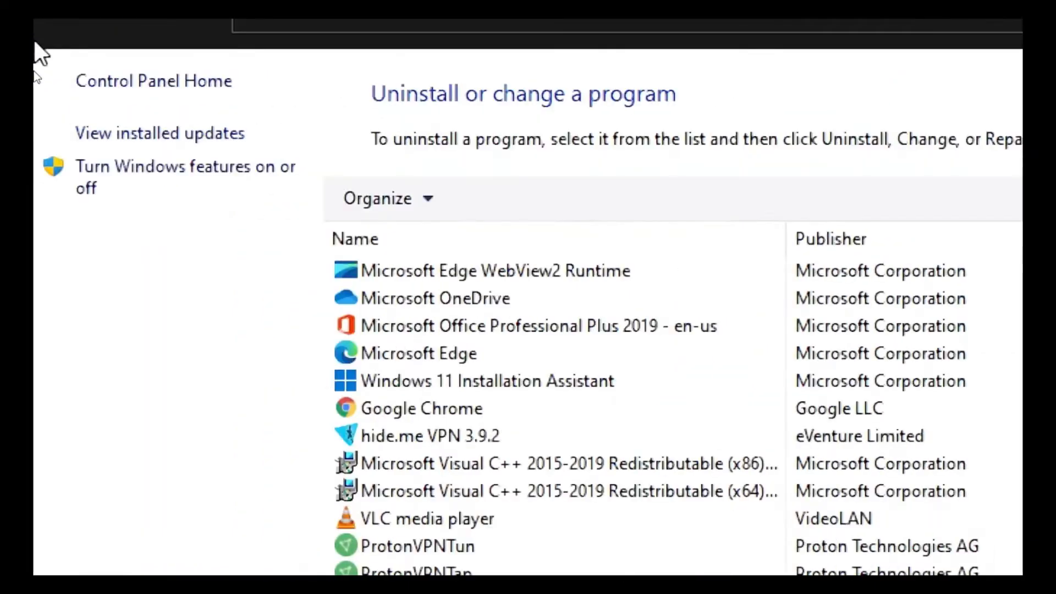
pyautogui.click(186, 180)
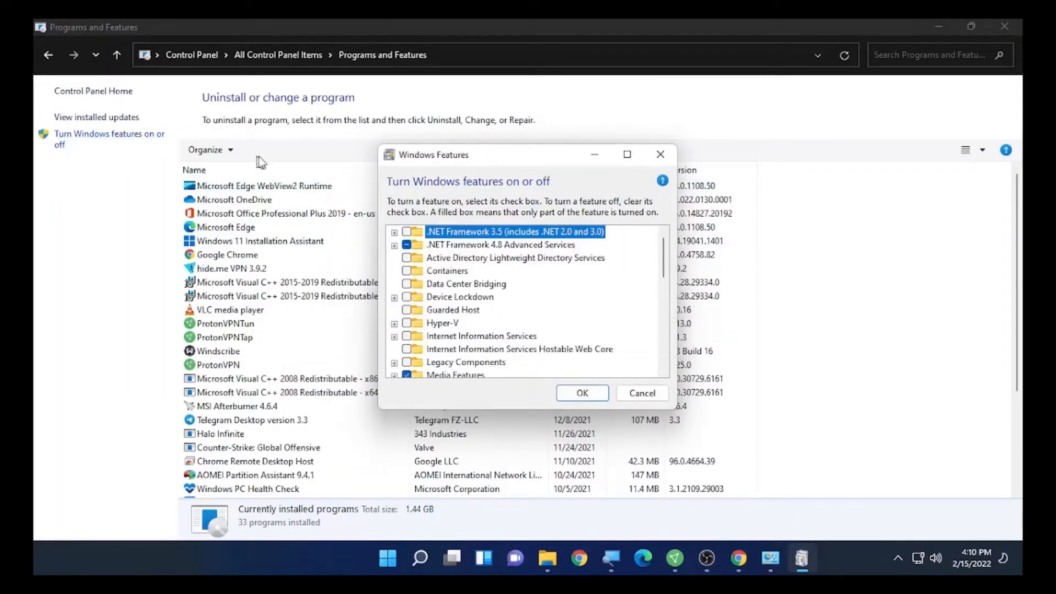
# Step: Enable SMB 1.0/CIFS File Sharing Support with all its subfeatures, and restart the PC to finish the installation
pyautogui.scroll(-1, 544, 291)
pyautogui.scroll(-10, 543, 286)
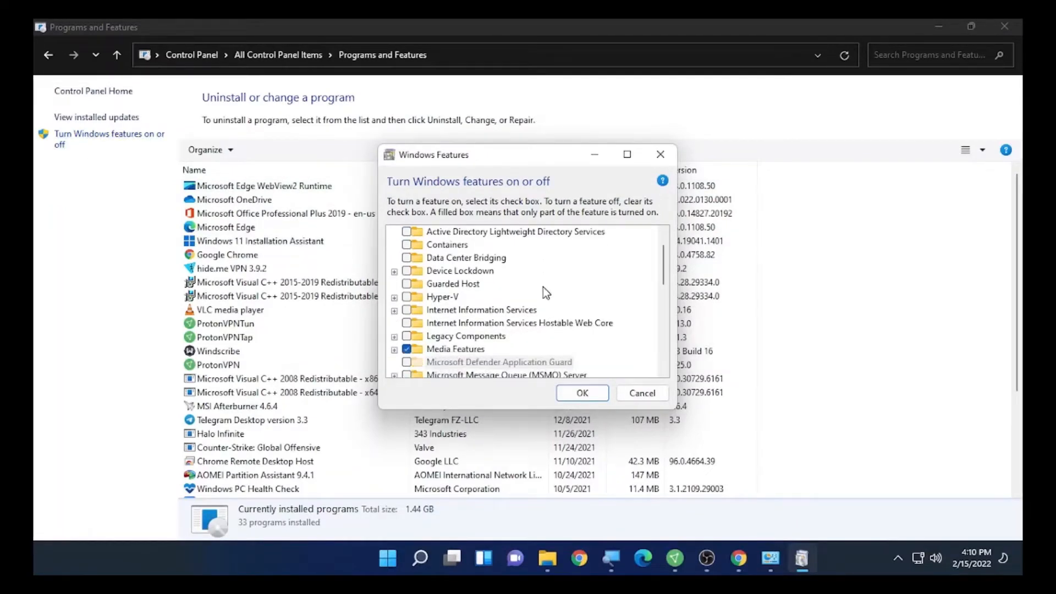
pyautogui.scroll(-4, 542, 292)
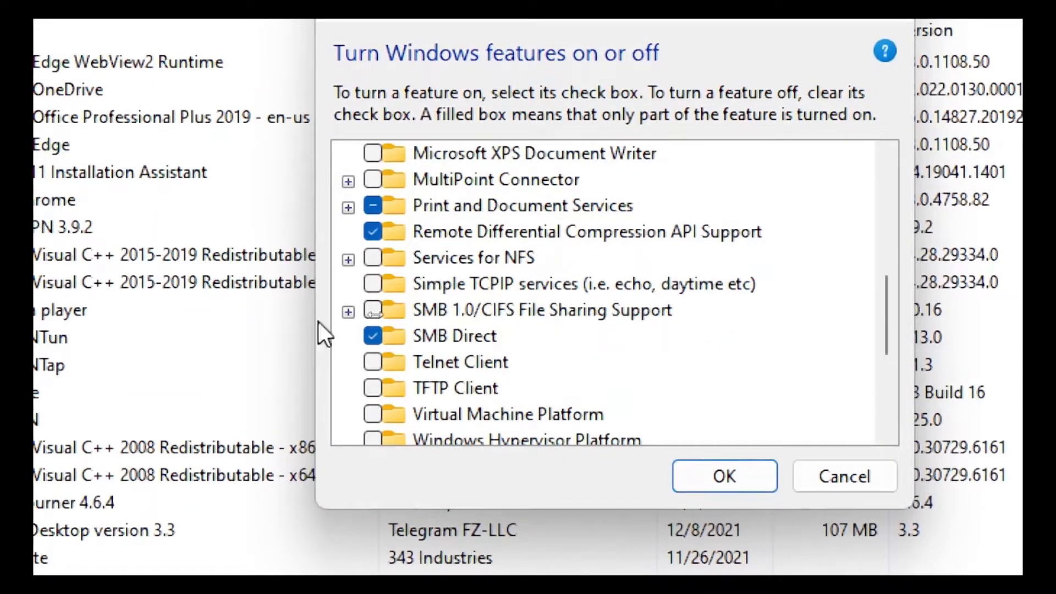
pyautogui.click(347, 312)
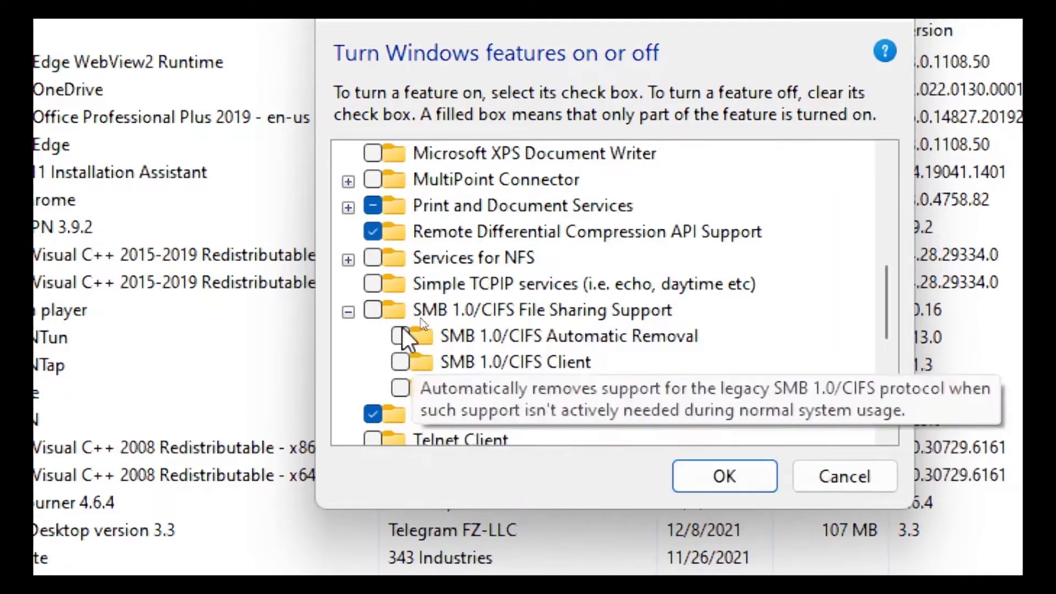
pyautogui.click(372, 309)
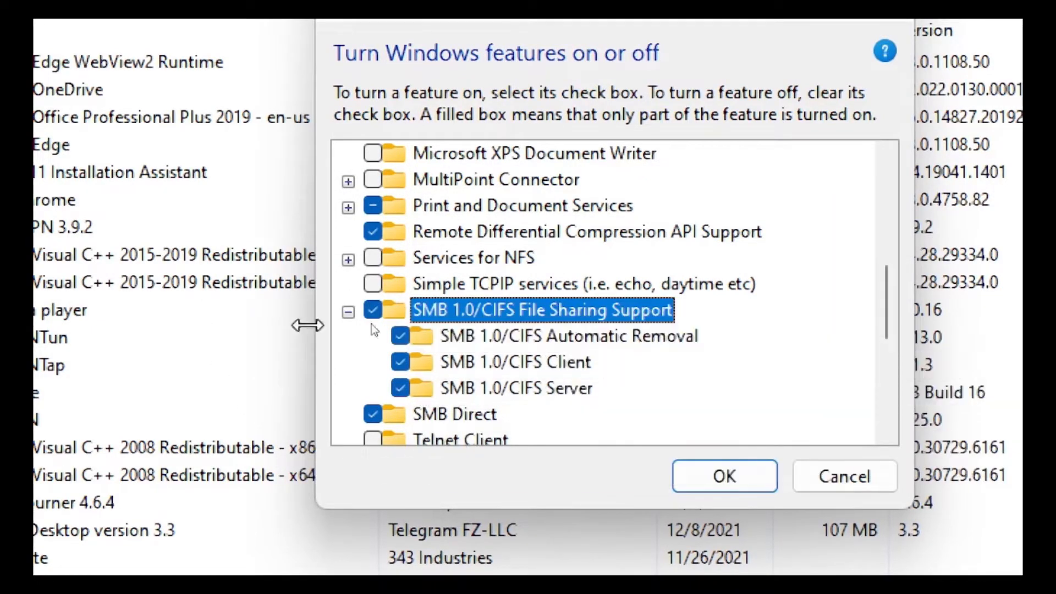
pyautogui.click(711, 490)
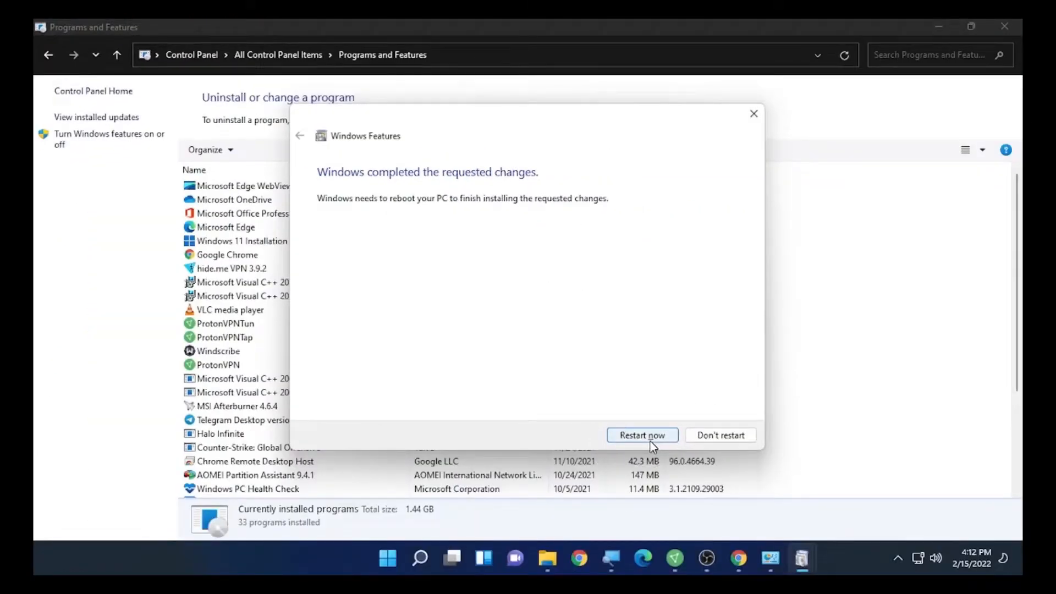
pyautogui.click(642, 435)
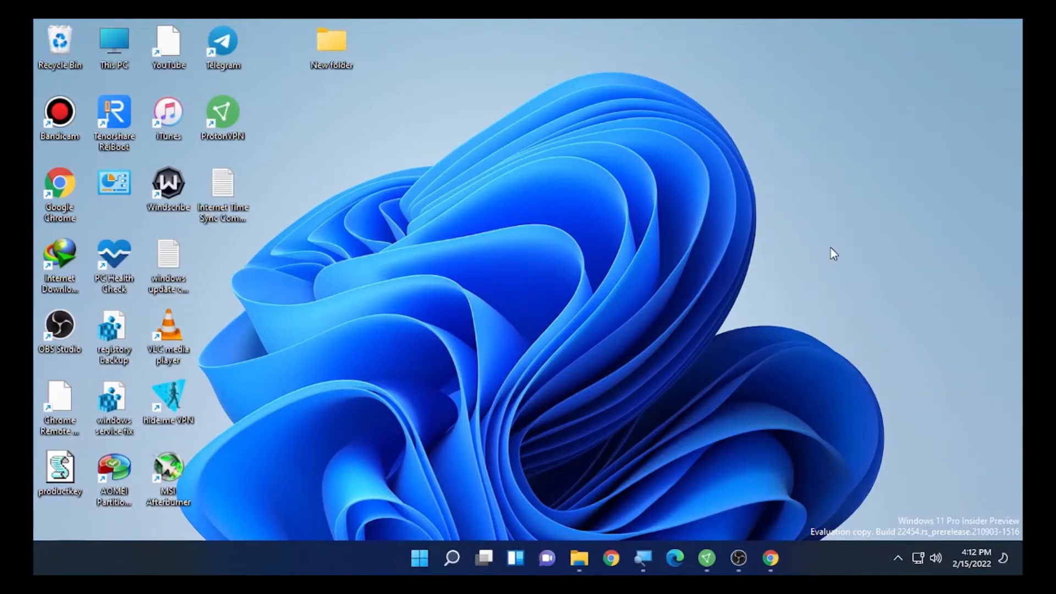
# Step: Search Windows for "services" and run the Services app as administrator
pyautogui.moveTo(458, 560)
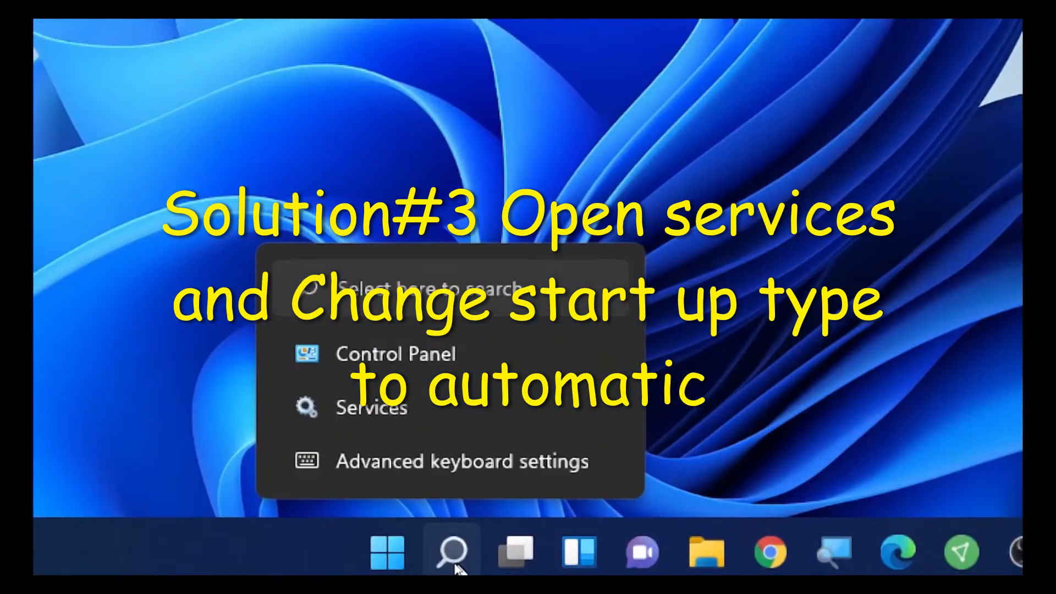
pyautogui.click(455, 567)
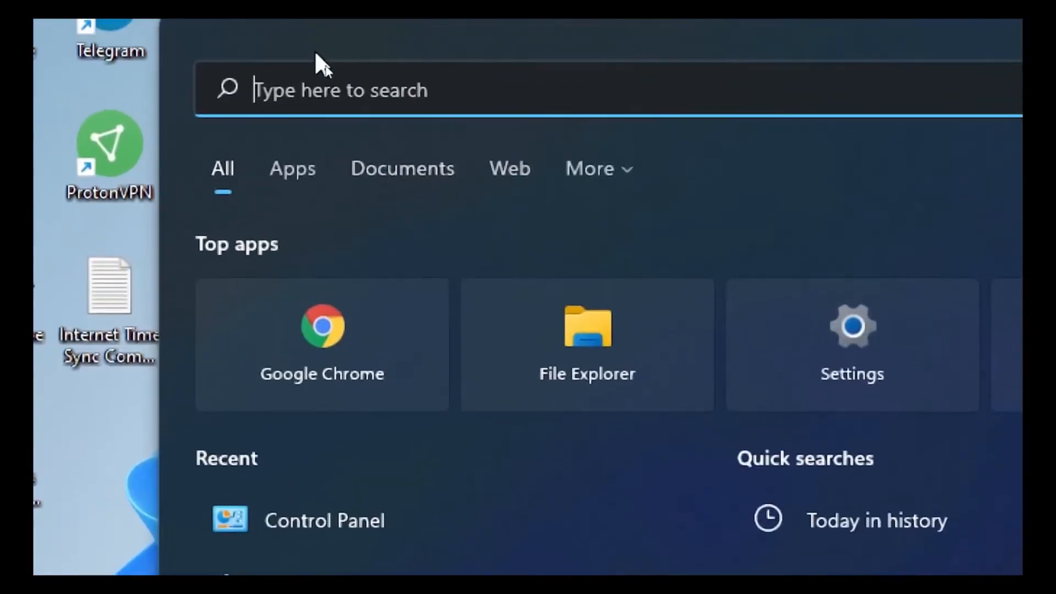
pyautogui.write('services')
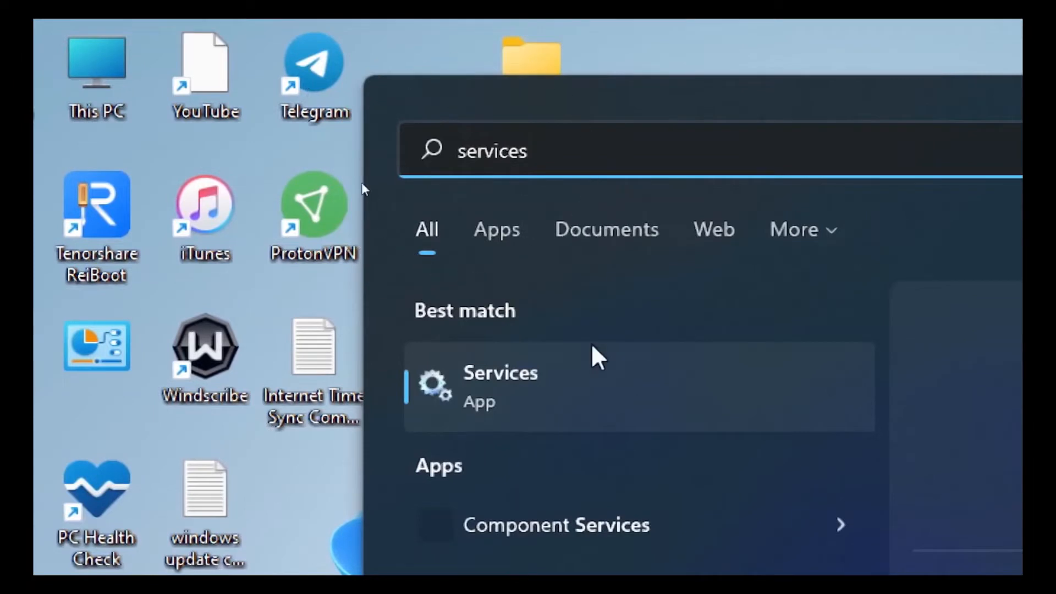
pyautogui.click(574, 389)
pyautogui.rightClick(573, 389)
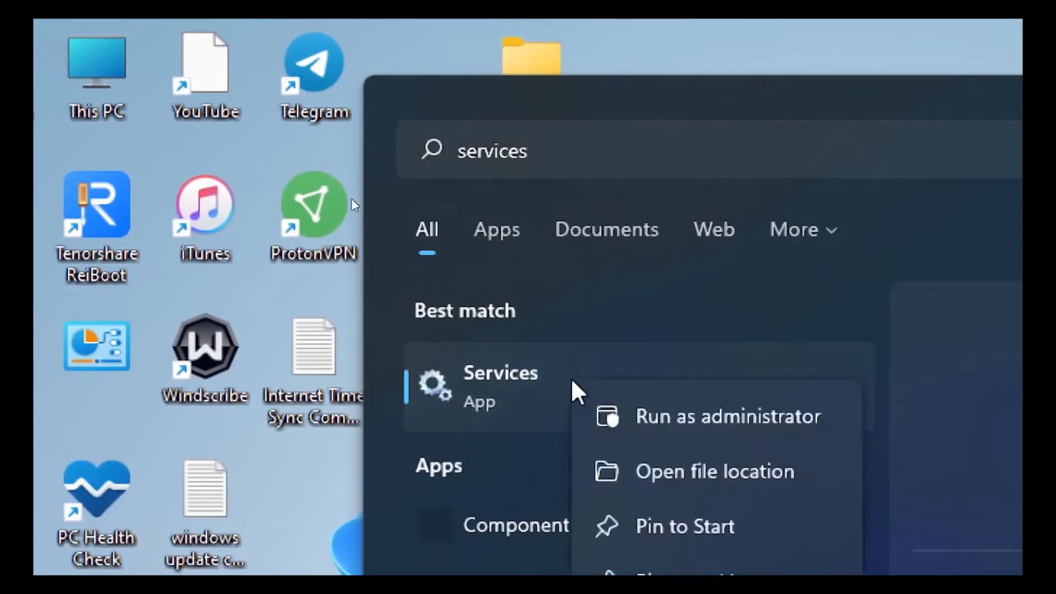
pyautogui.click(682, 422)
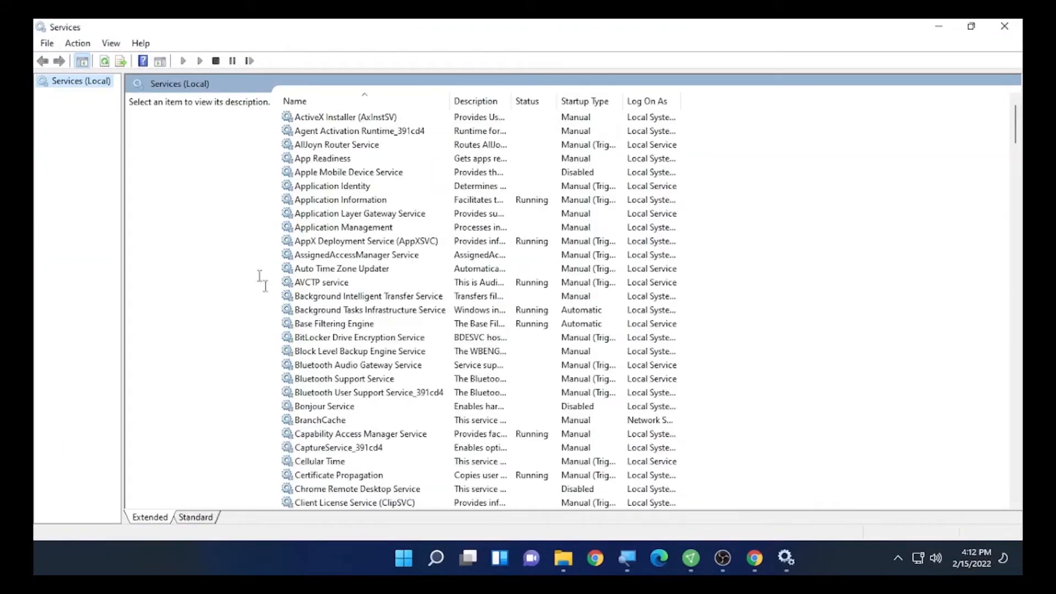
# Step: Find the Function Discovery Provider Host service in the services list and open its properties
pyautogui.click(341, 214)
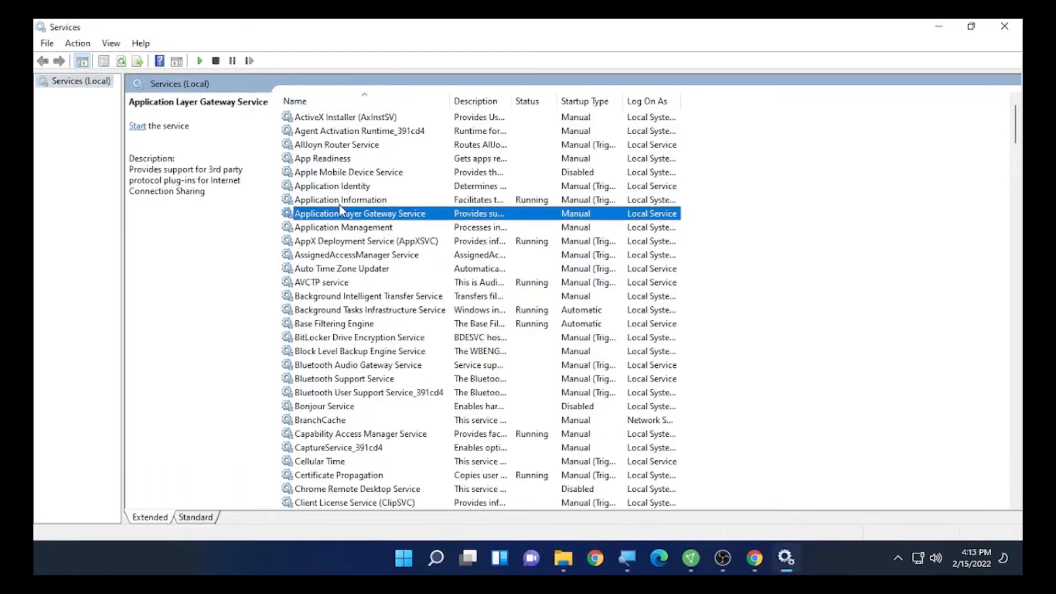
pyautogui.press('f')
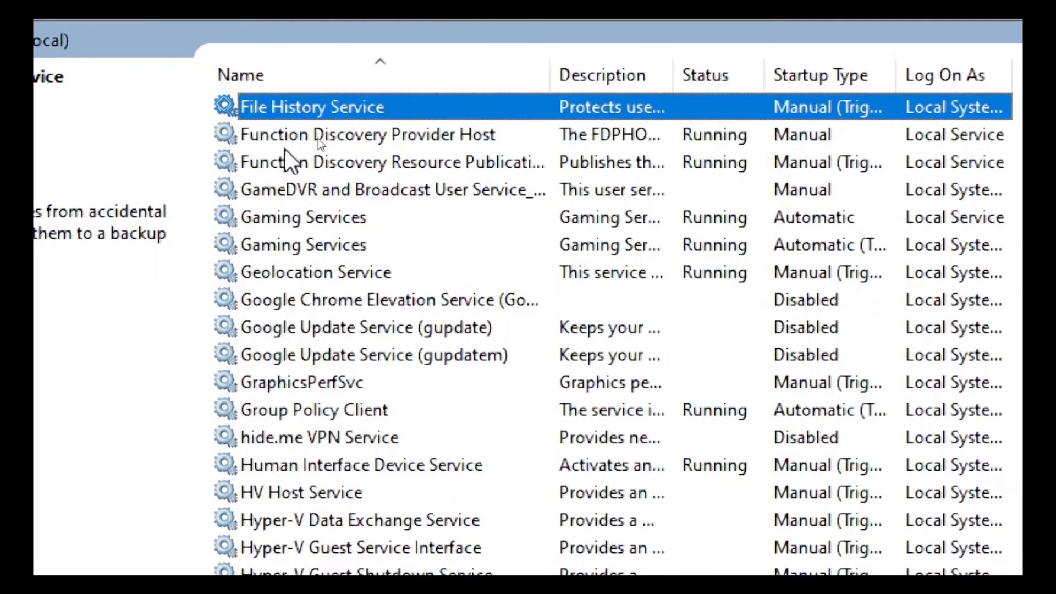
pyautogui.press('ctrl')
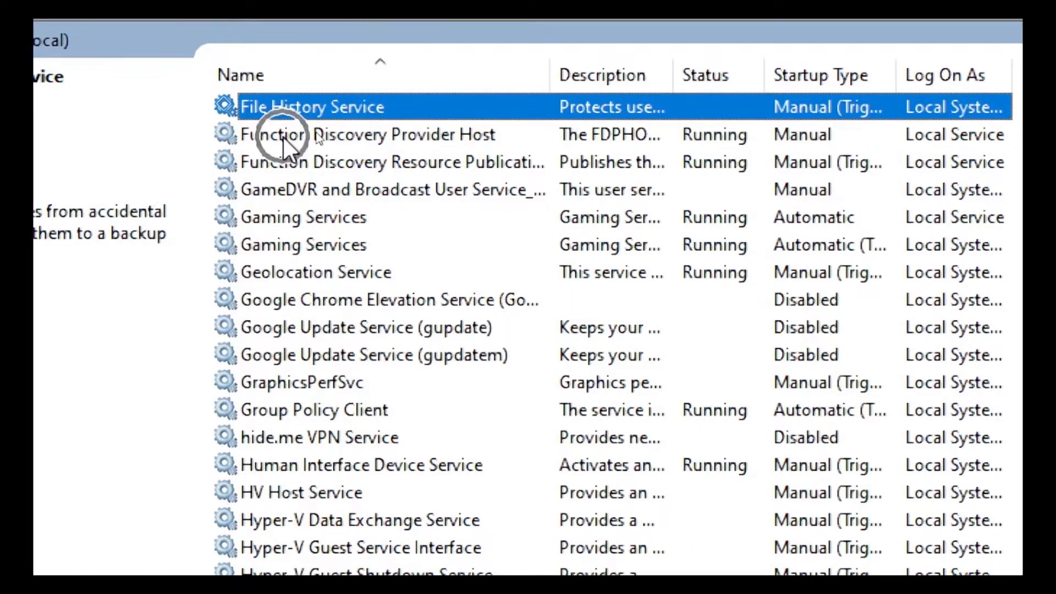
pyautogui.press('ctrl')
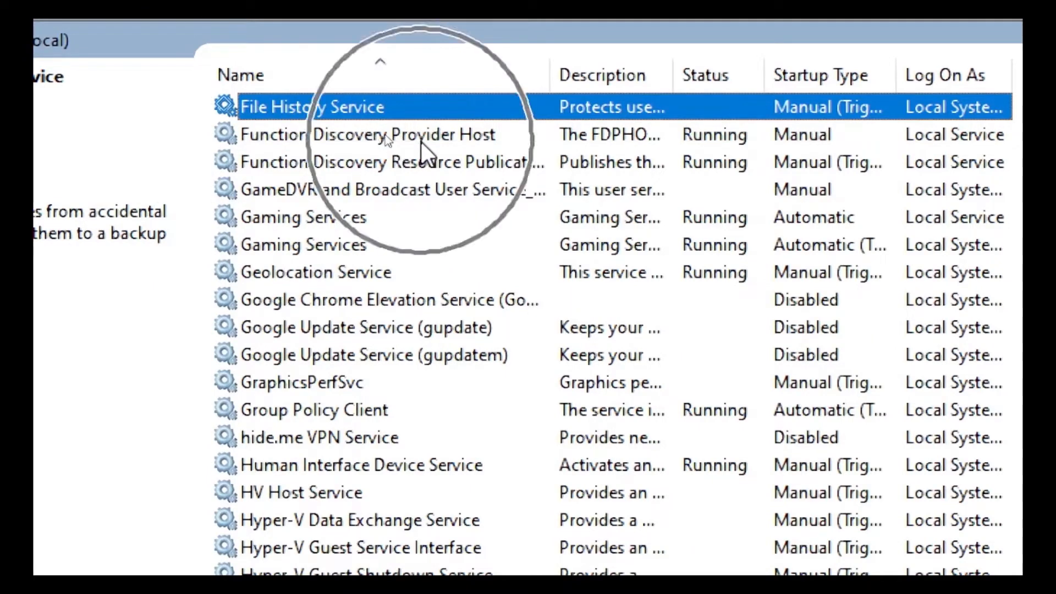
pyautogui.click(422, 140)
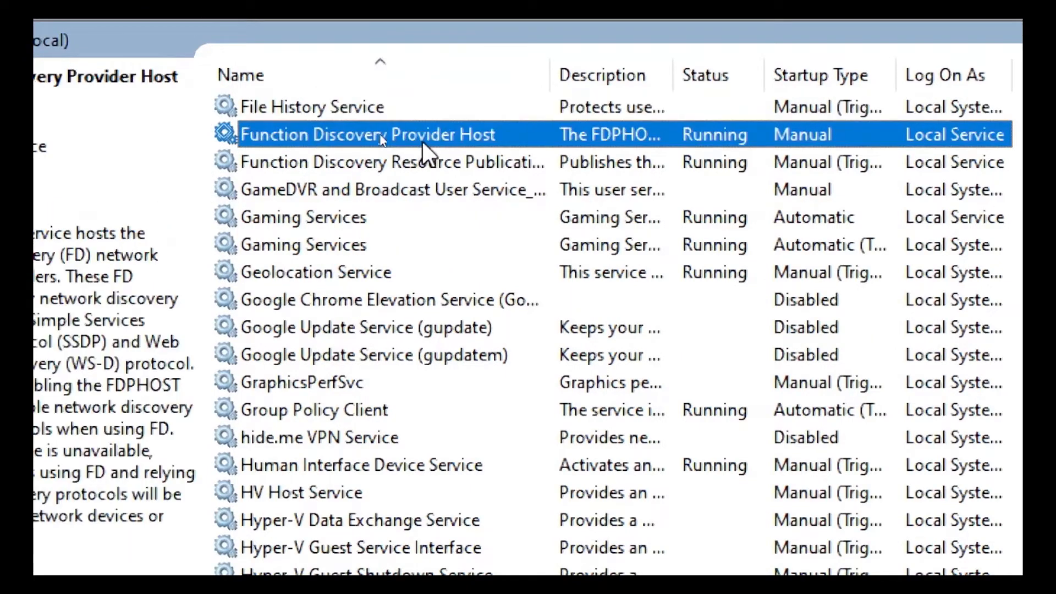
pyautogui.press('ctrl')
pyautogui.rightClick(506, 130)
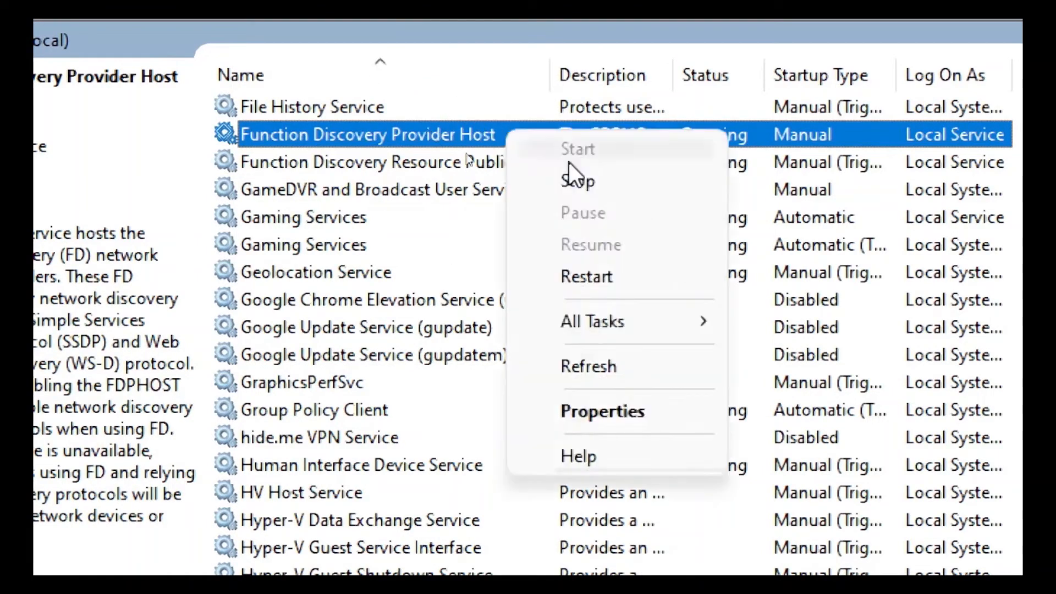
pyautogui.press('ctrl')
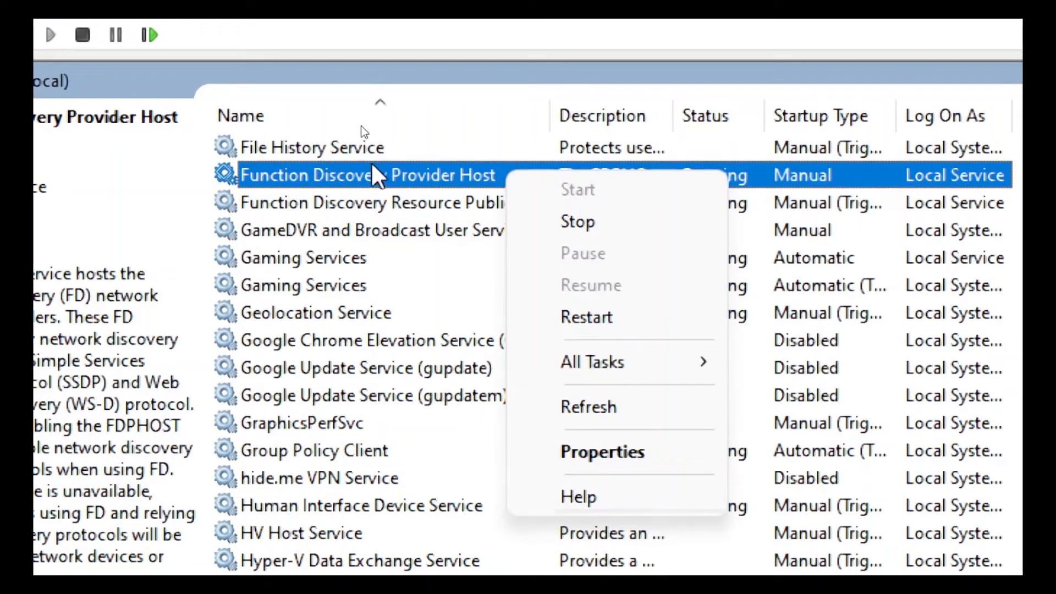
pyautogui.click(376, 175)
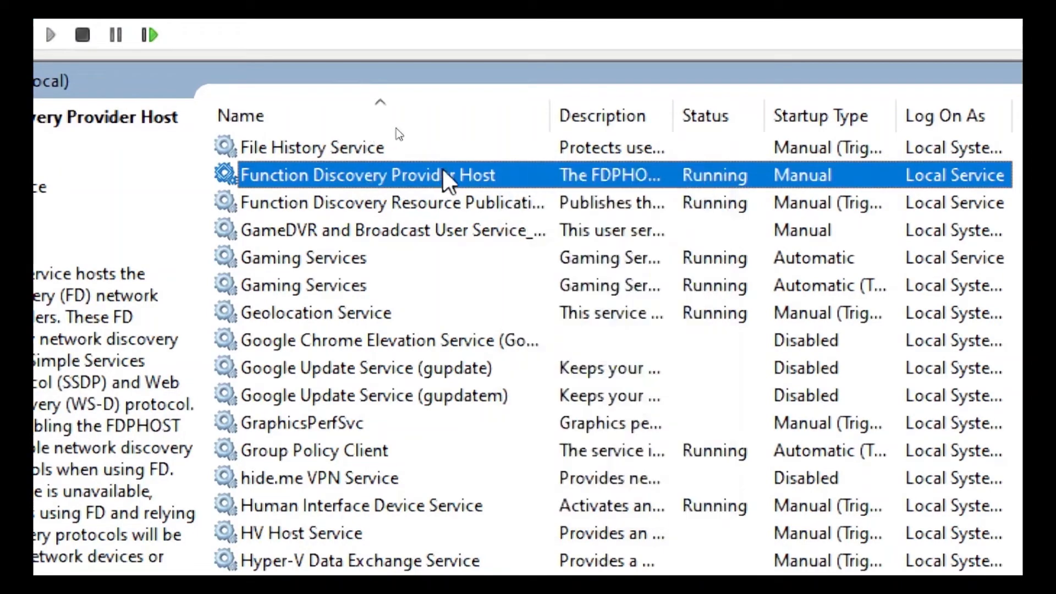
pyautogui.press('ctrl')
pyautogui.rightClick(459, 177)
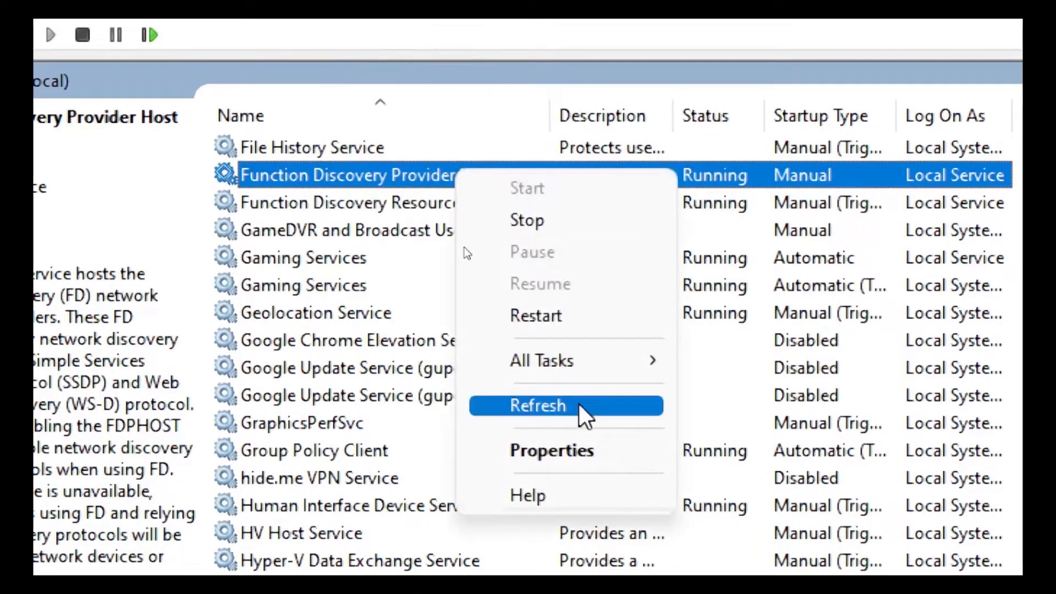
pyautogui.press('ctrl')
pyautogui.click(579, 448)
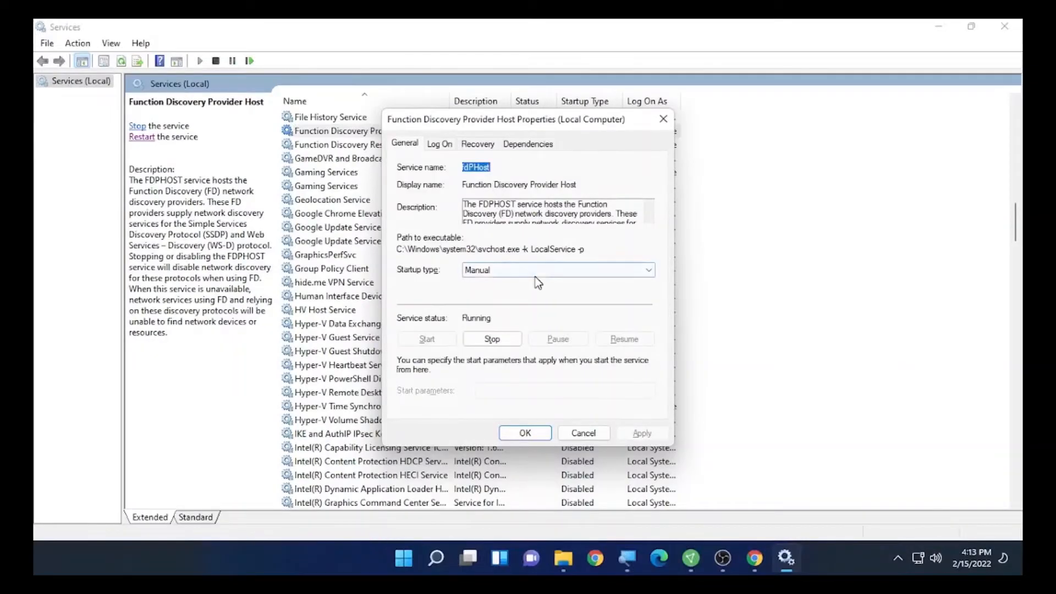
# Step: Set the Function Discovery Provider Host startup type to Automatic, apply it and close the service's properties
pyautogui.press('ctrl')
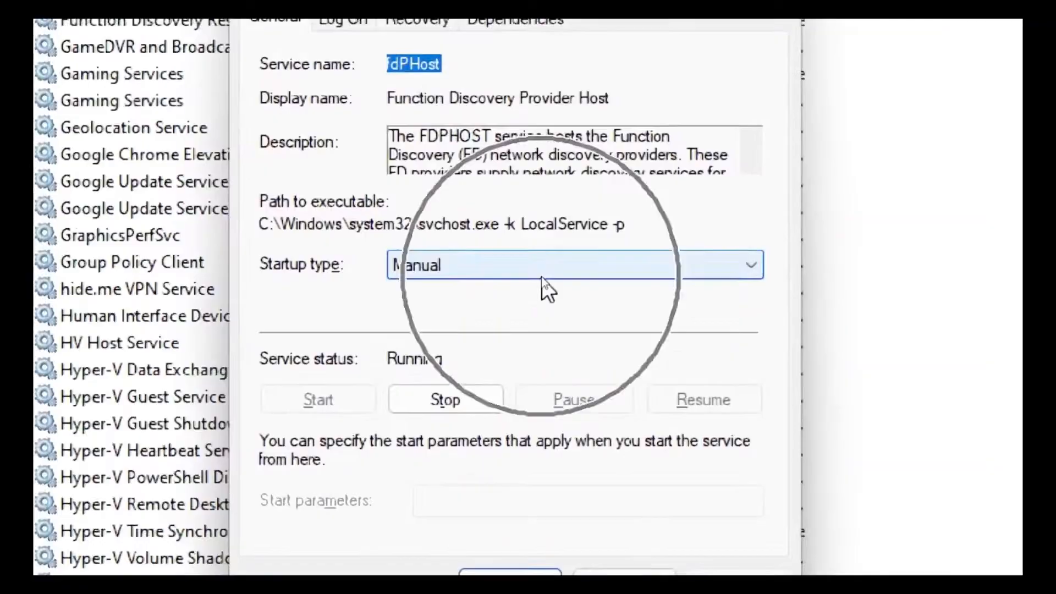
pyautogui.click(564, 271)
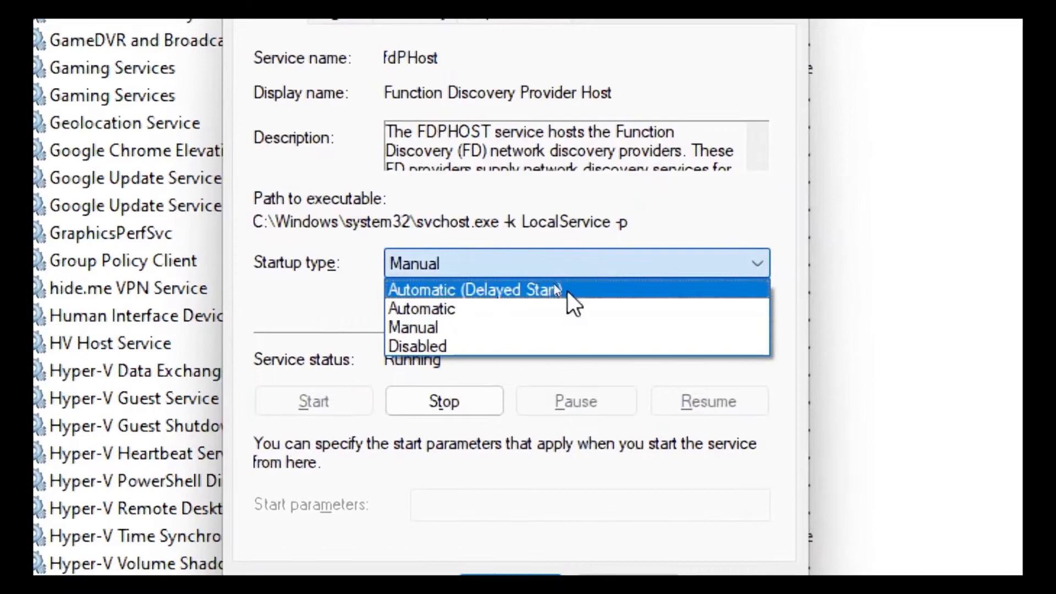
pyautogui.press('ctrl')
pyautogui.click(530, 309)
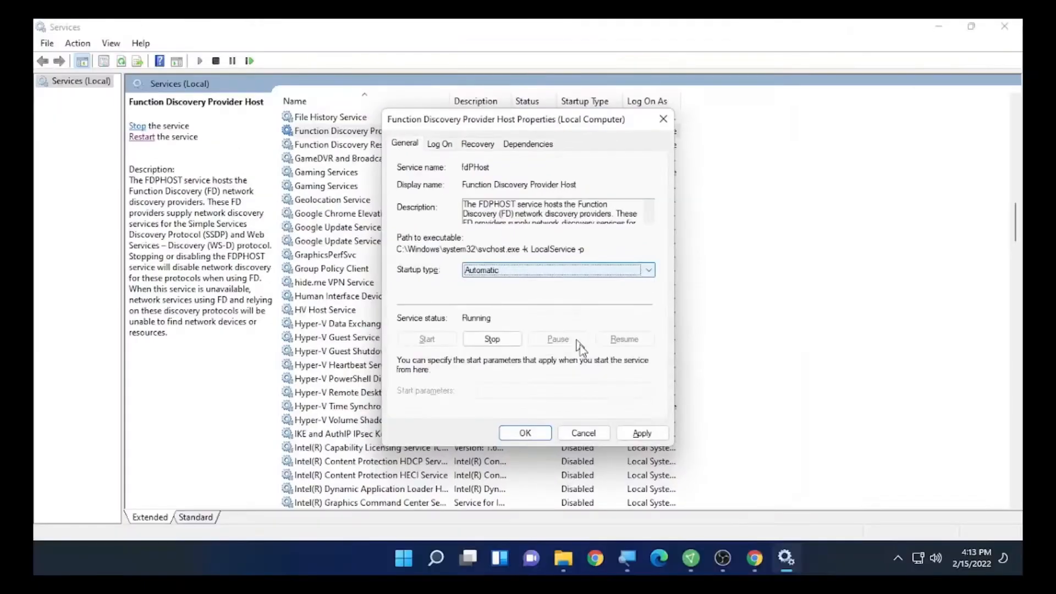
pyautogui.press('ctrl')
pyautogui.click(642, 433)
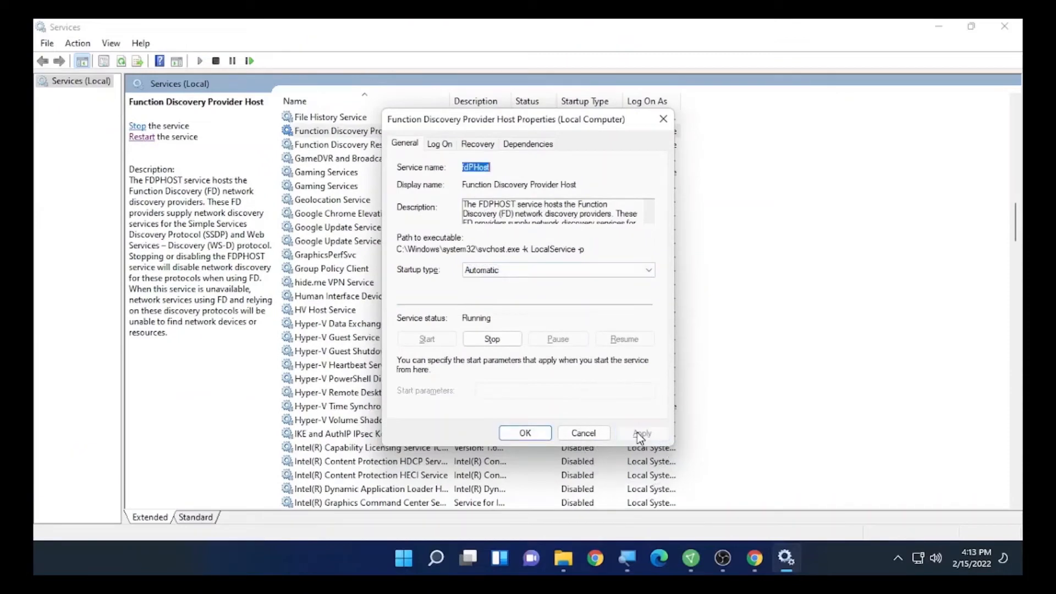
pyautogui.press('ctrl')
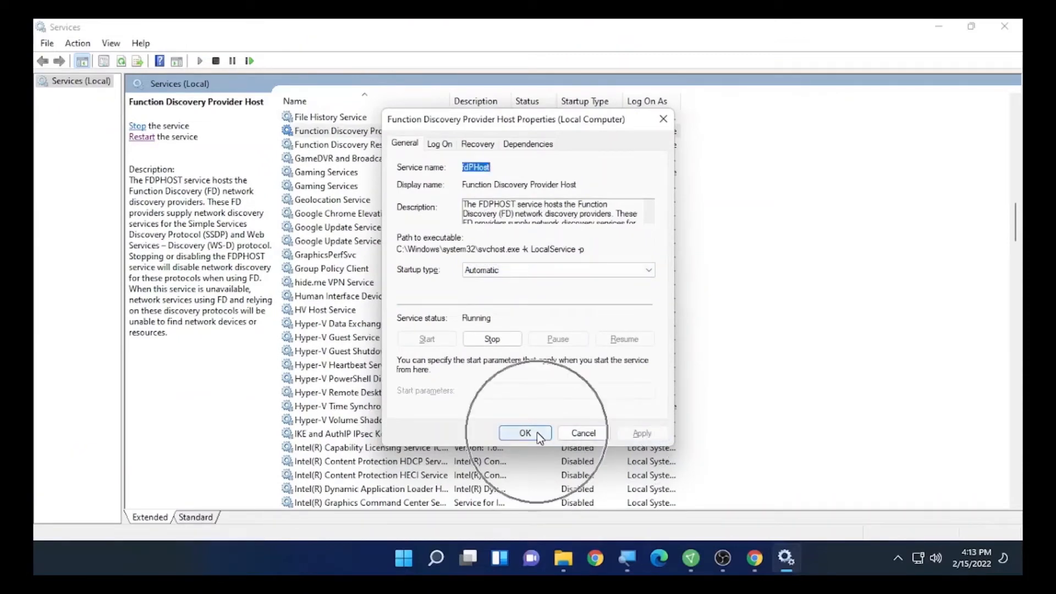
pyautogui.click(537, 434)
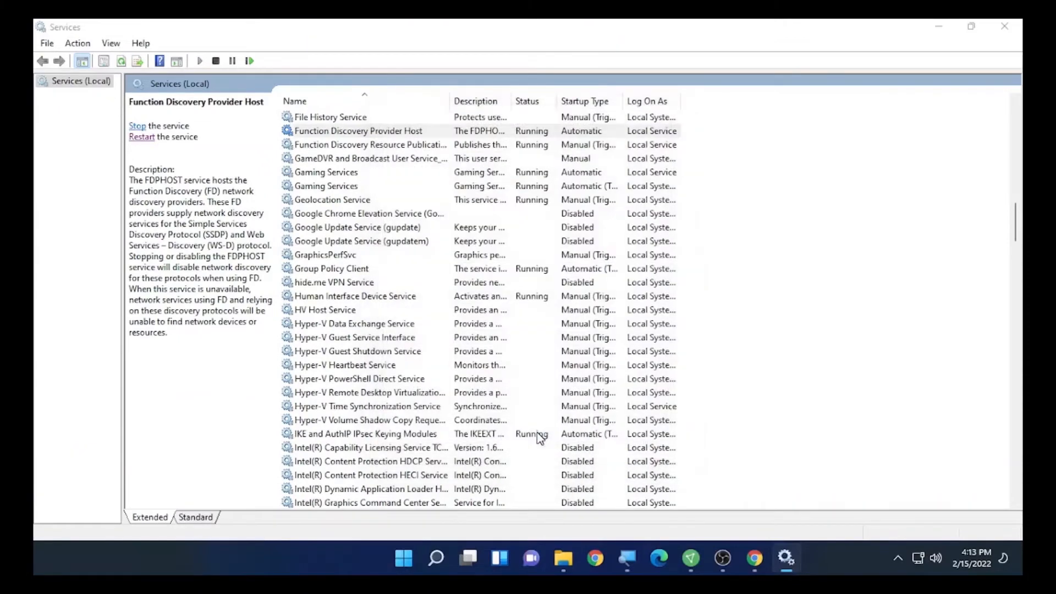
pyautogui.hotkey('ctrl', '4')
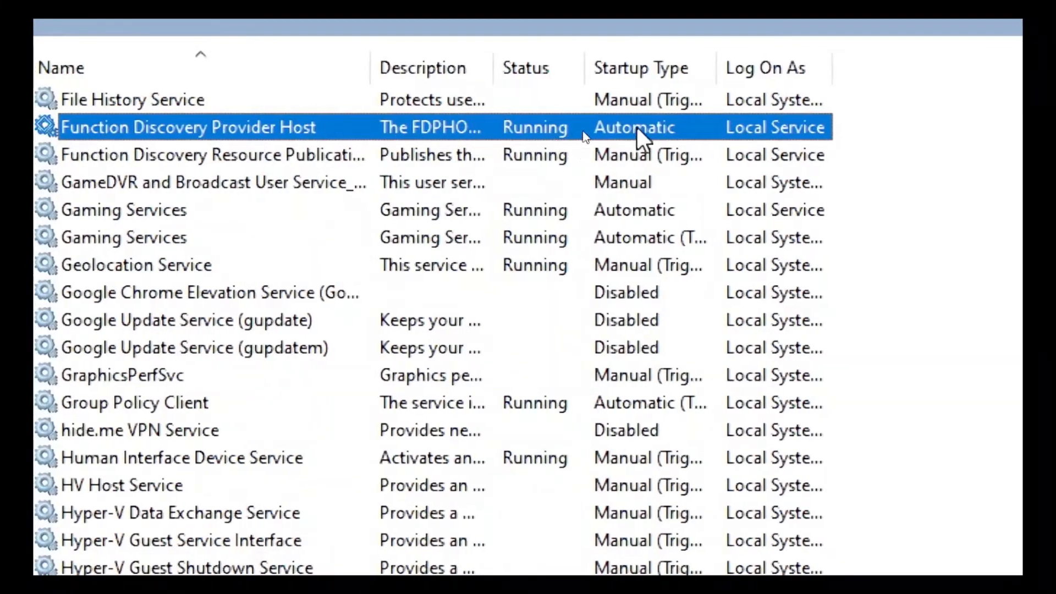
pyautogui.press('ctrl')
pyautogui.hotkey('ctrl', '4')
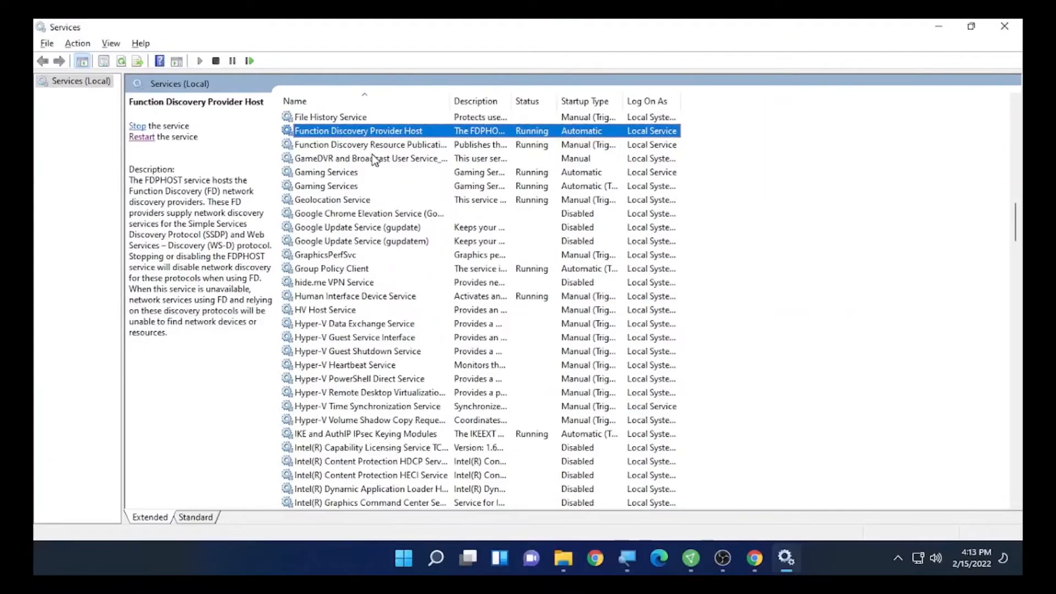
# Step: Set the startup type of the Function Discovery Resource Publication service to Automatic, apply it and close its properties
pyautogui.hotkey('ctrl', '4')
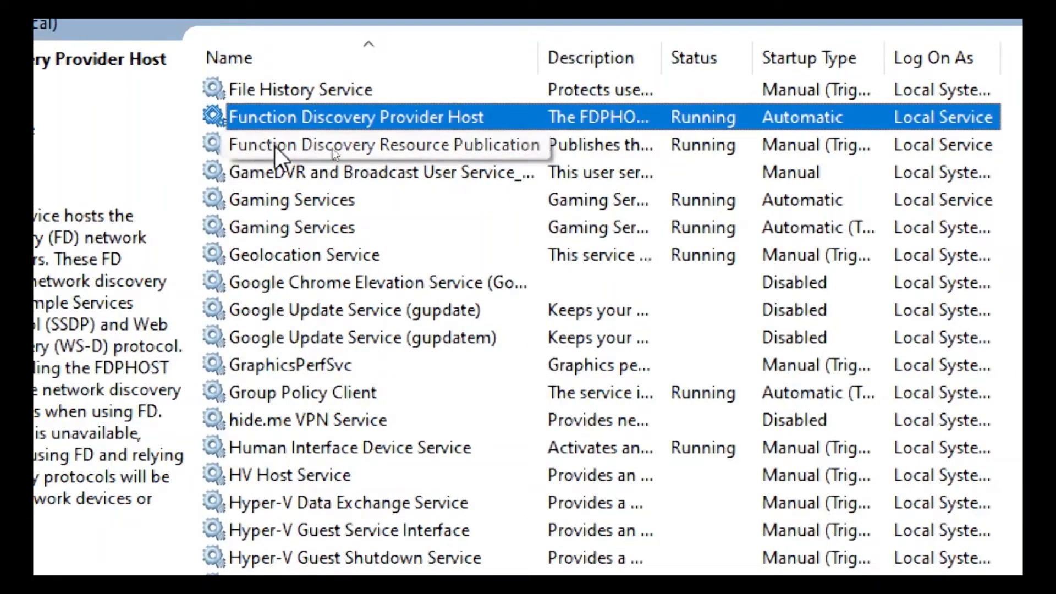
pyautogui.click(433, 145)
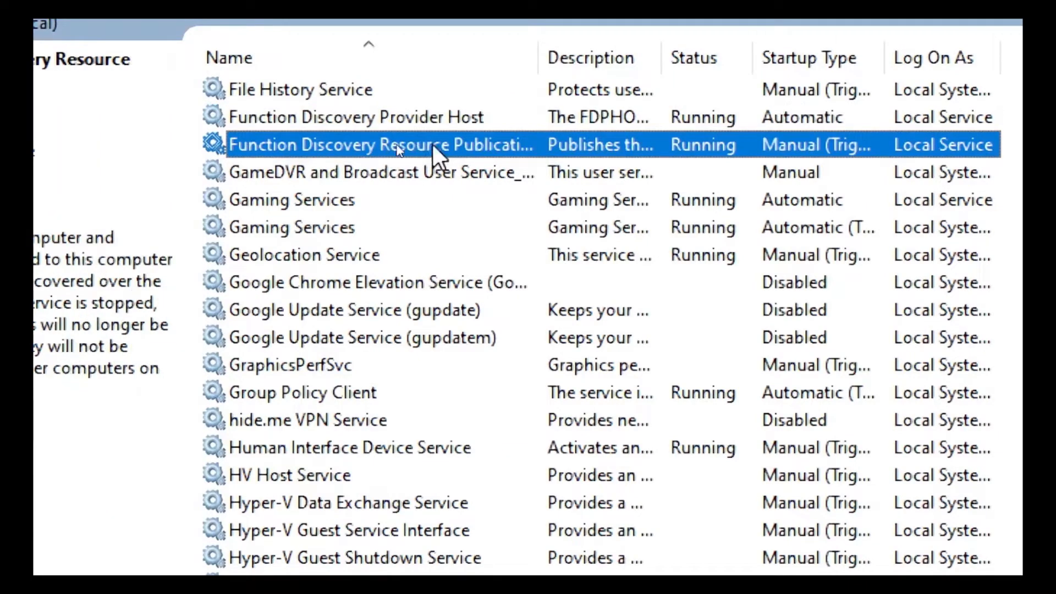
pyautogui.rightClick(538, 153)
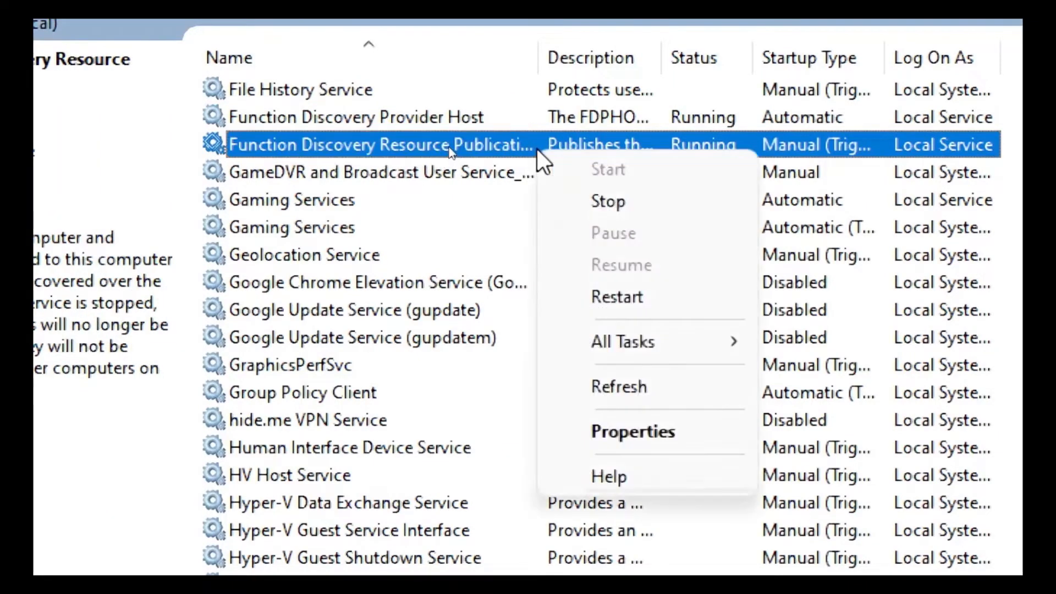
pyautogui.click(679, 442)
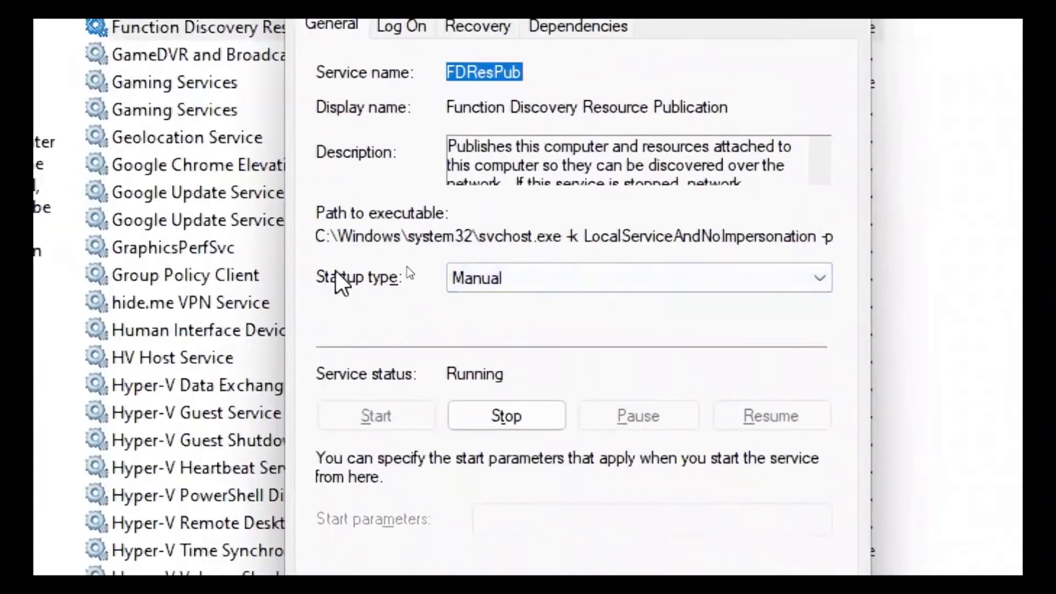
pyautogui.click(533, 276)
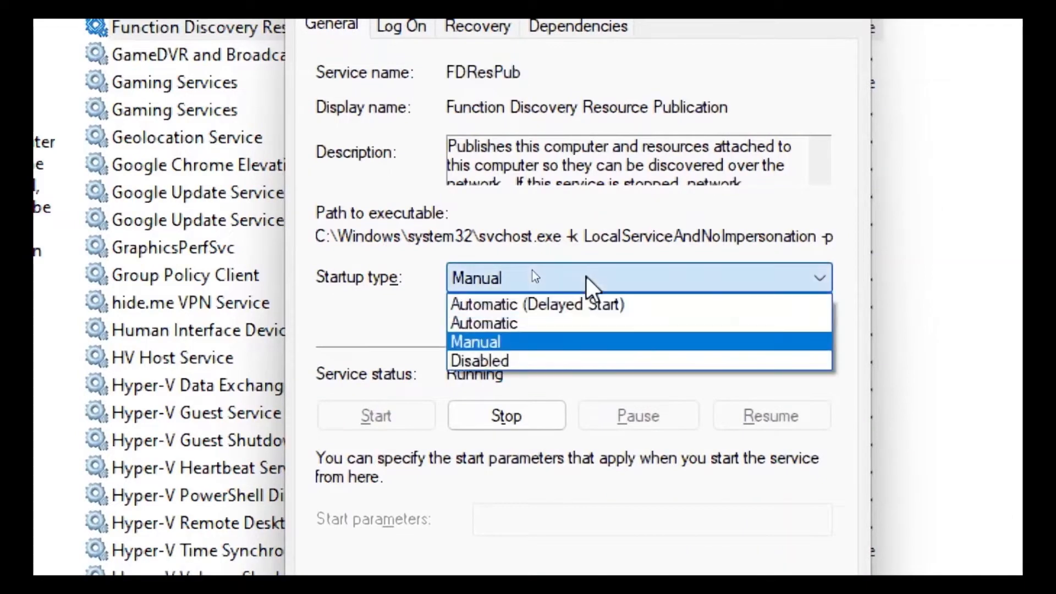
pyautogui.click(561, 324)
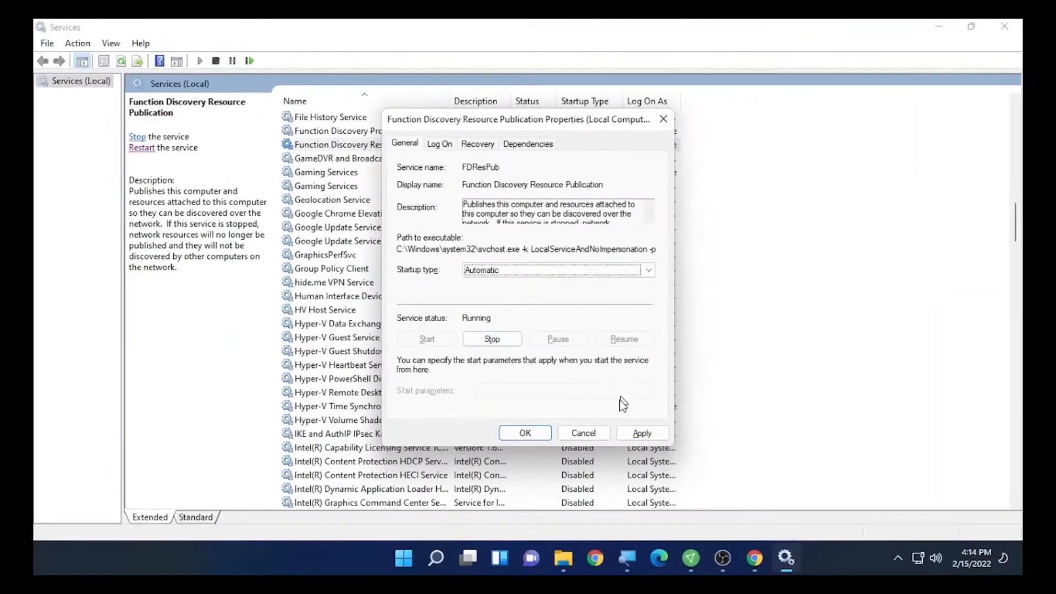
pyautogui.click(642, 434)
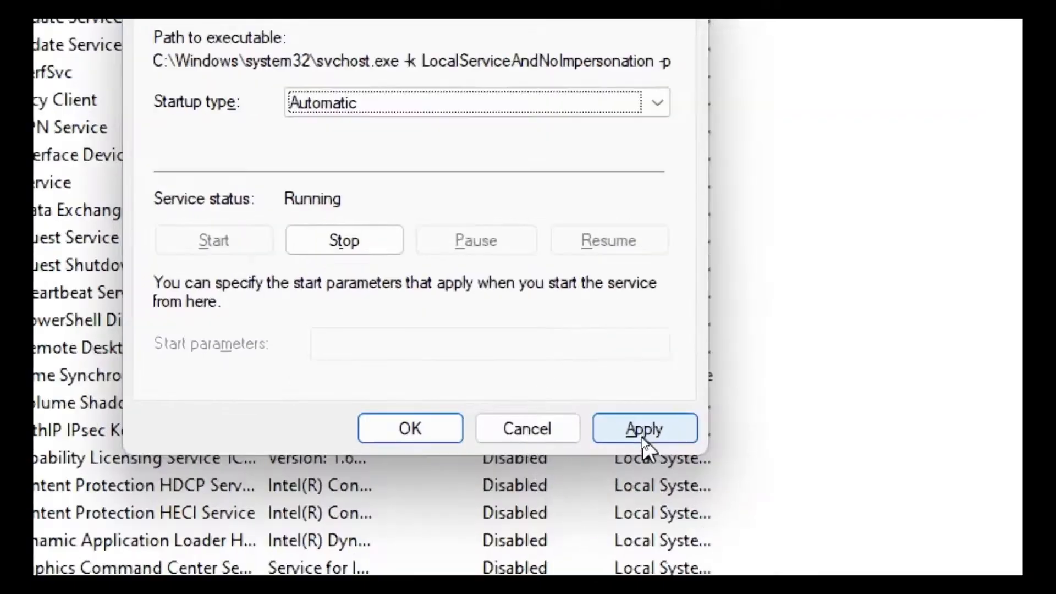
pyautogui.click(413, 420)
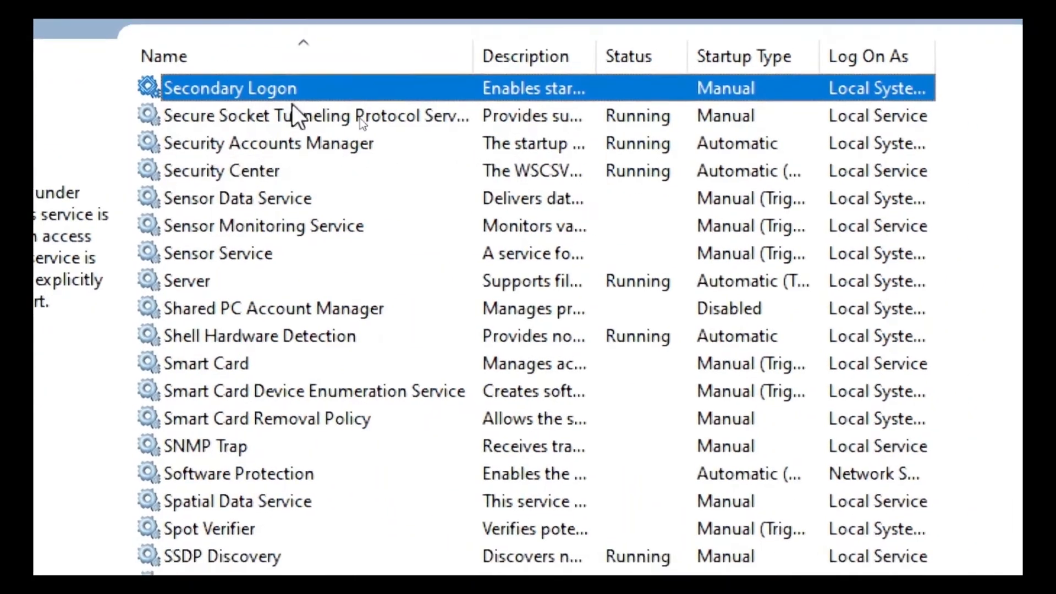
# Step: Find the SSDP Discovery service in the services list and open its properties
pyautogui.click(308, 107)
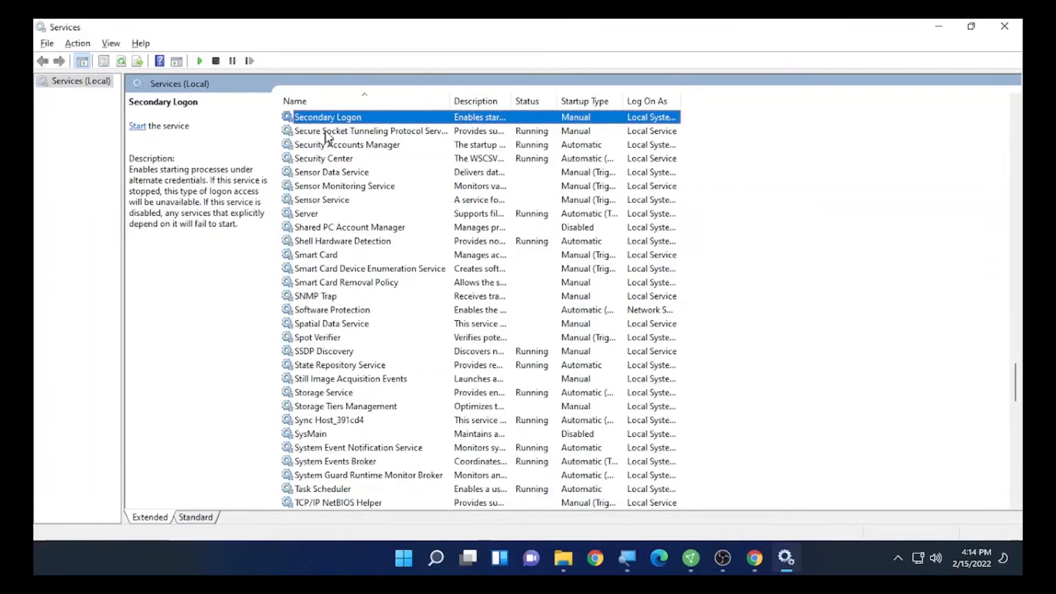
pyautogui.scroll(-4, 326, 137)
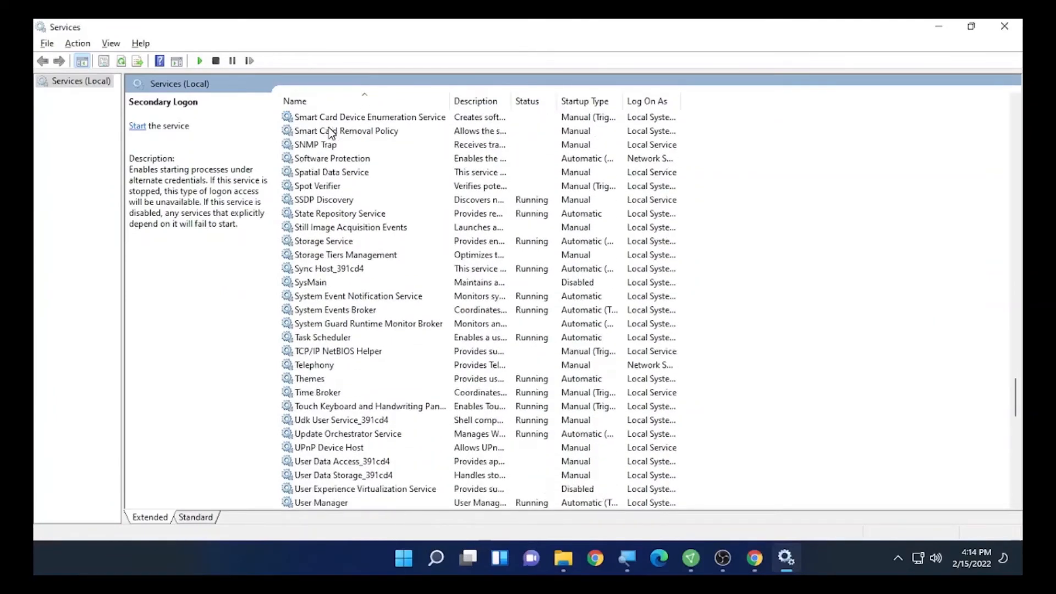
pyautogui.scroll(-2, 331, 134)
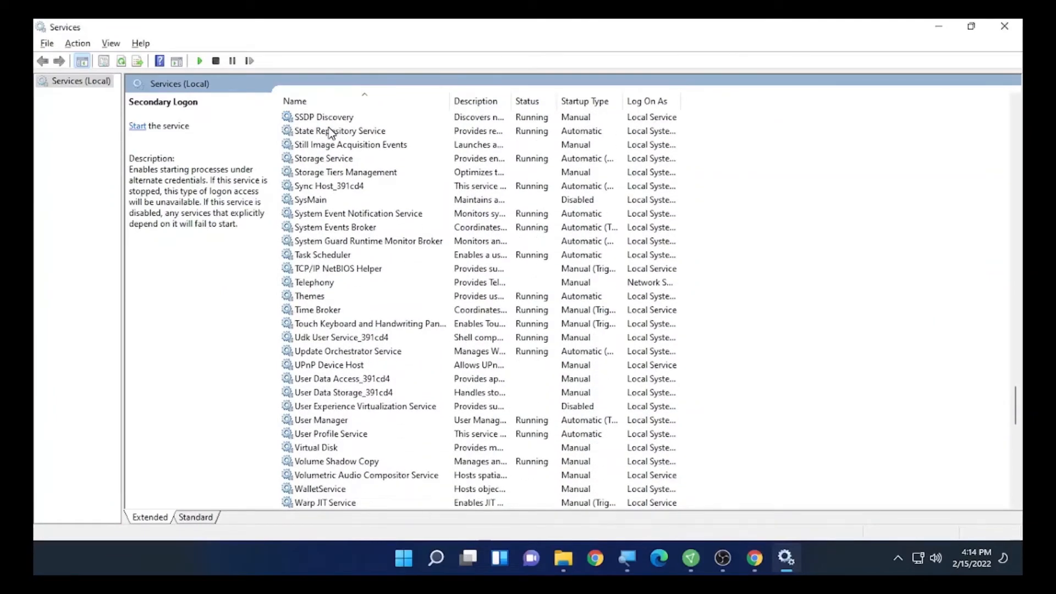
pyautogui.scroll(1, 332, 133)
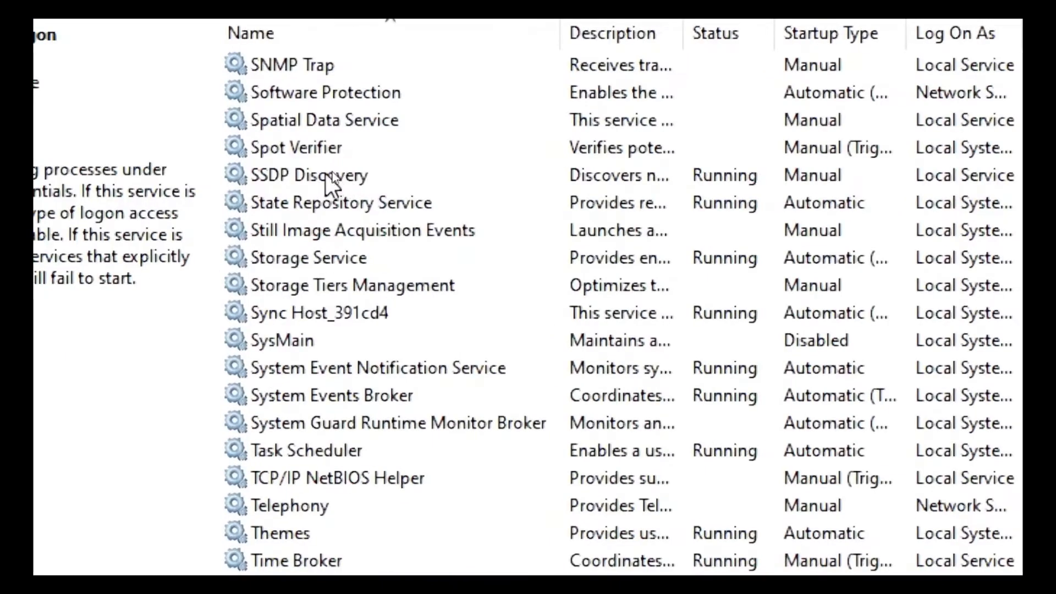
pyautogui.click(336, 172)
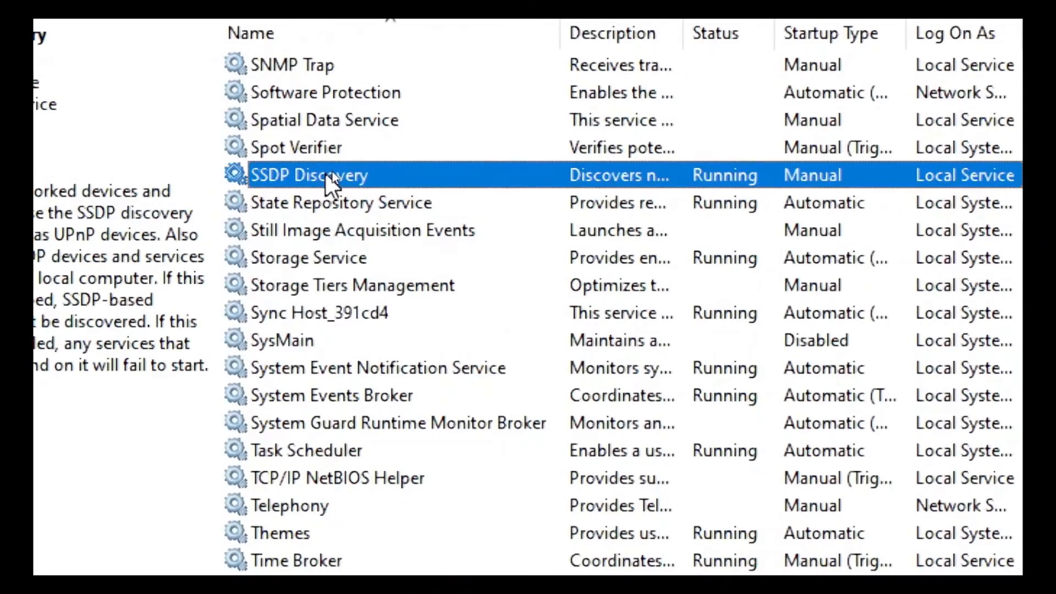
pyautogui.rightClick(447, 175)
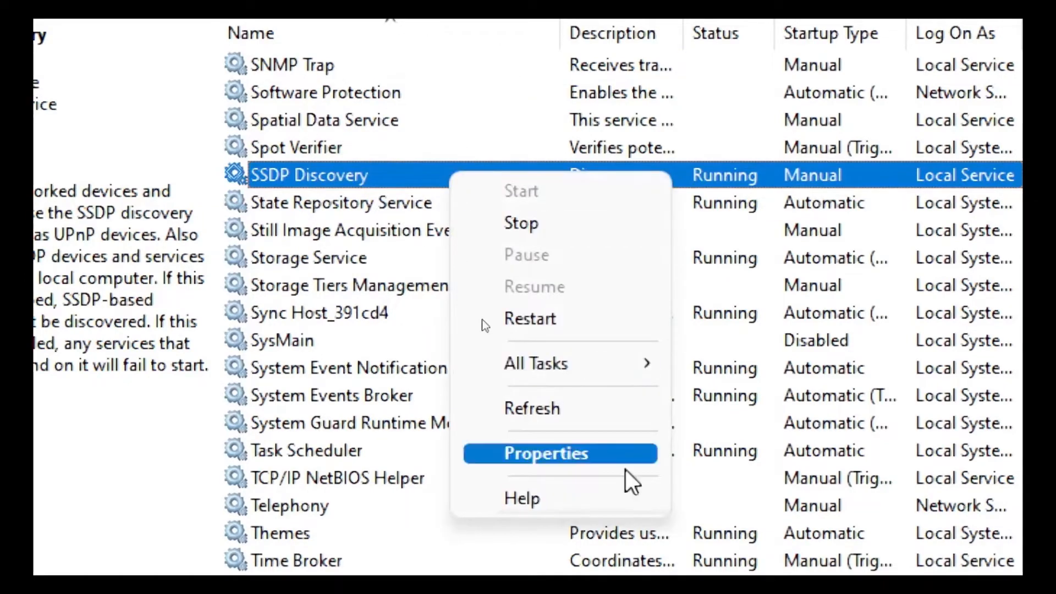
pyautogui.click(625, 468)
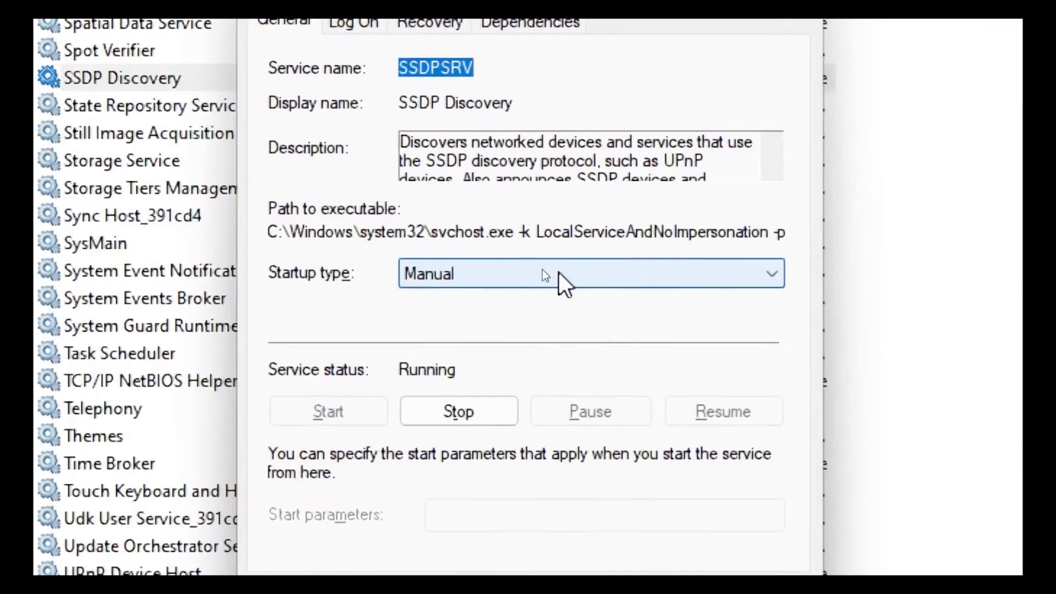
# Step: Set the SSDP Discovery startup type to Automatic, apply it and close the service's properties
pyautogui.click(557, 273)
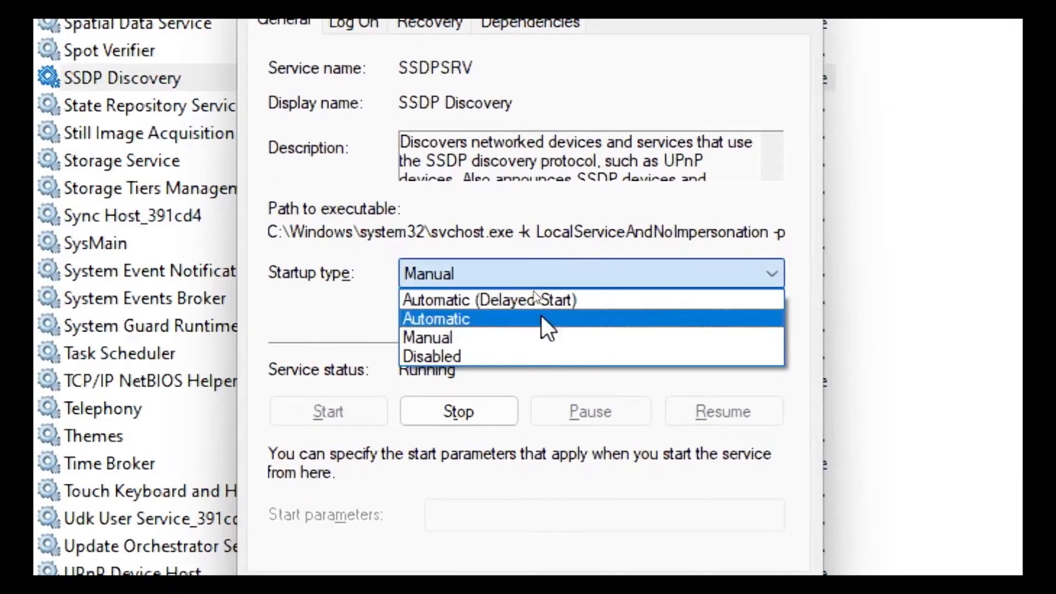
pyautogui.click(540, 318)
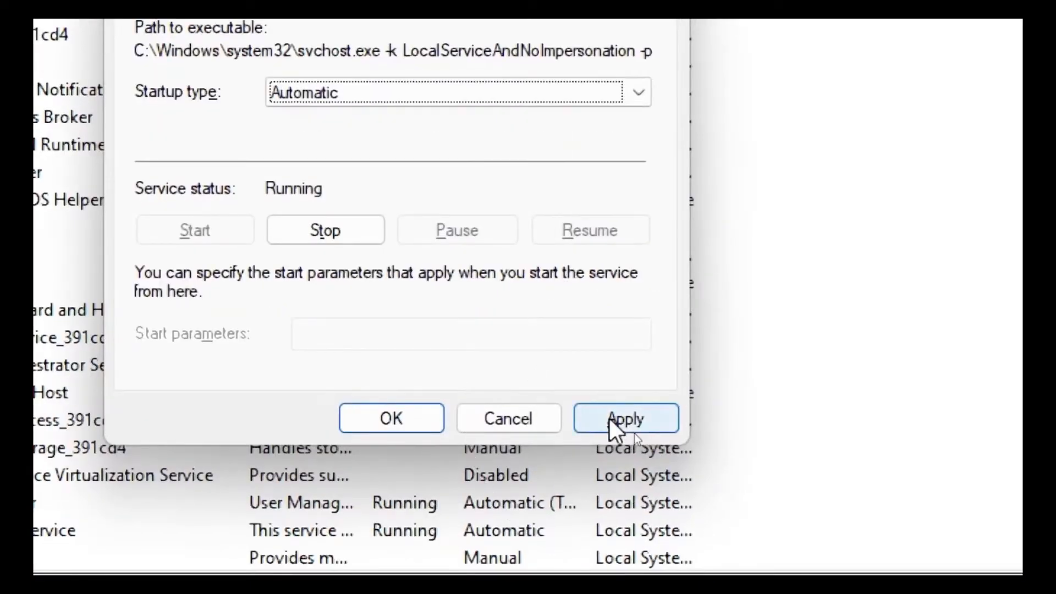
pyautogui.click(635, 434)
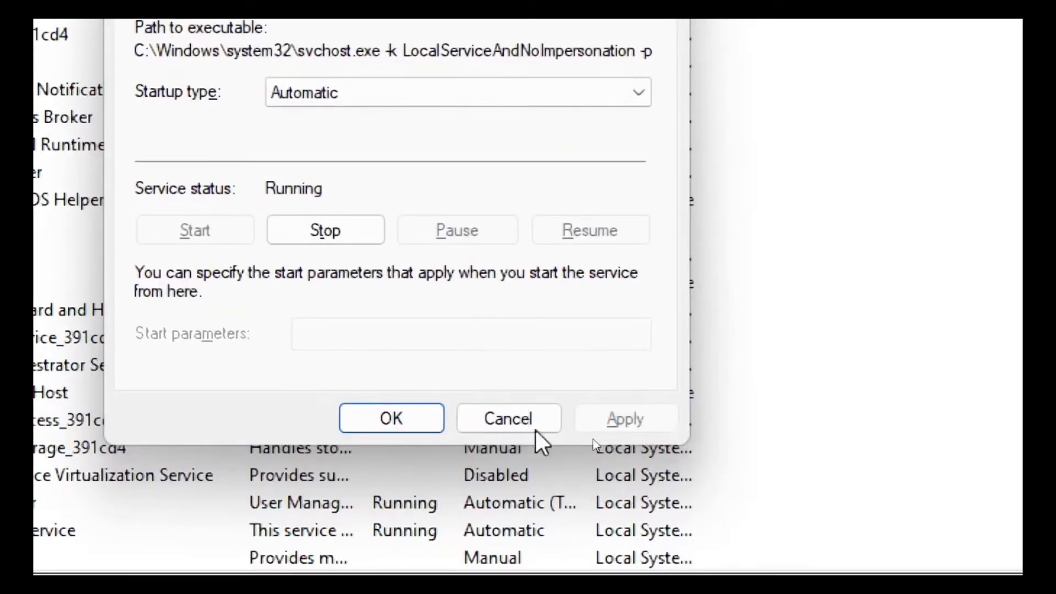
pyautogui.click(408, 428)
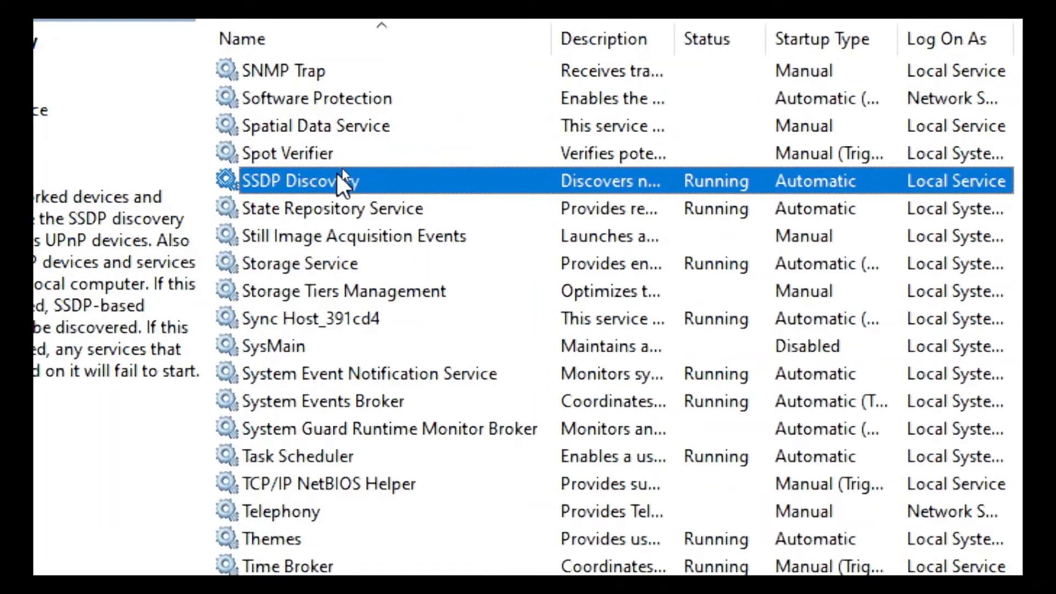
# Step: Find the UPnP Device Host service in the services list and open its properties
pyautogui.press('u')
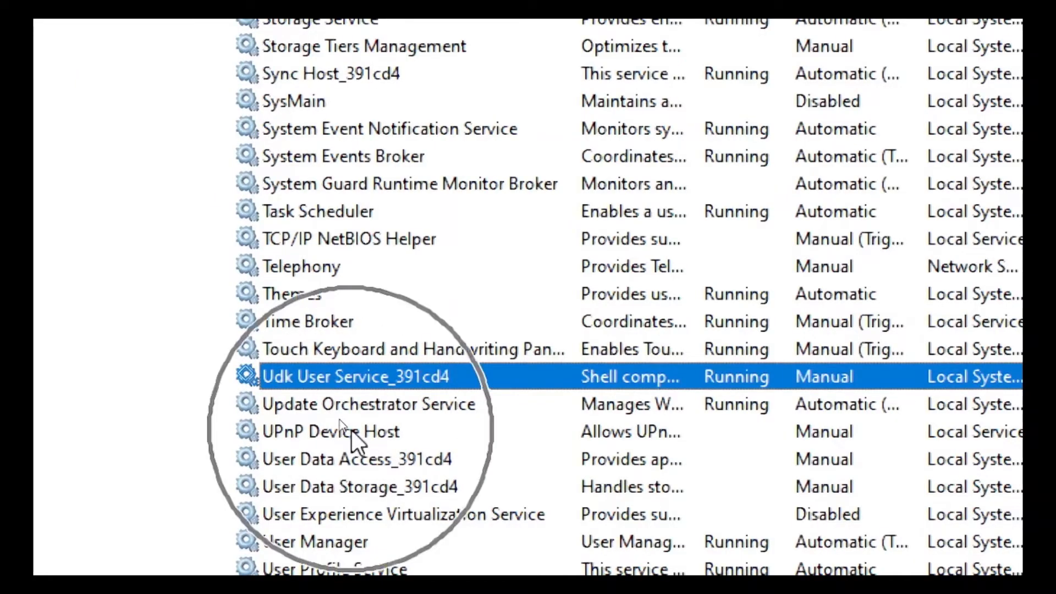
pyautogui.click(401, 432)
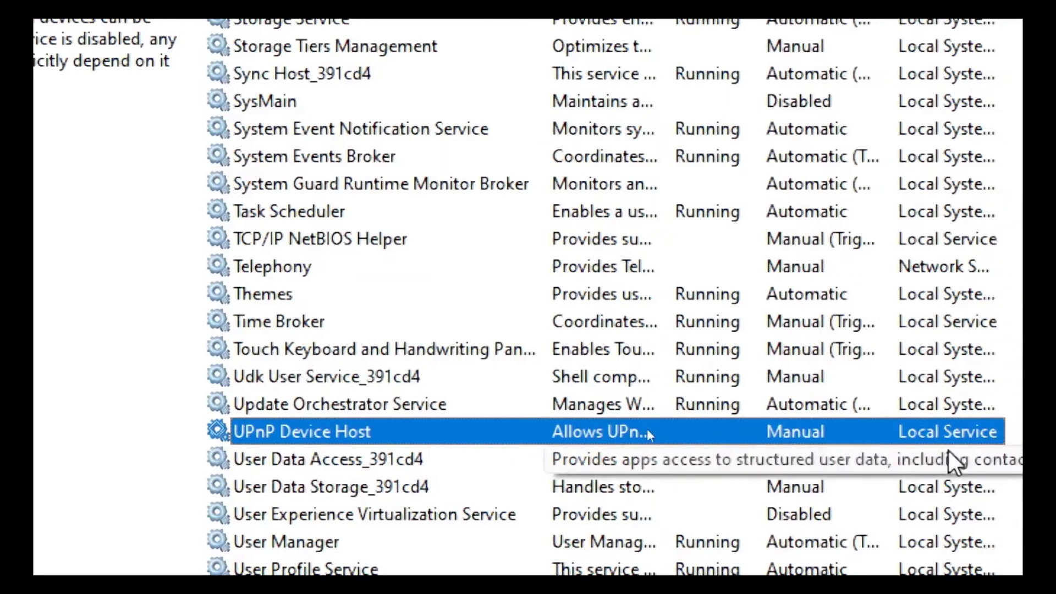
pyautogui.click(467, 416)
pyautogui.rightClick(467, 416)
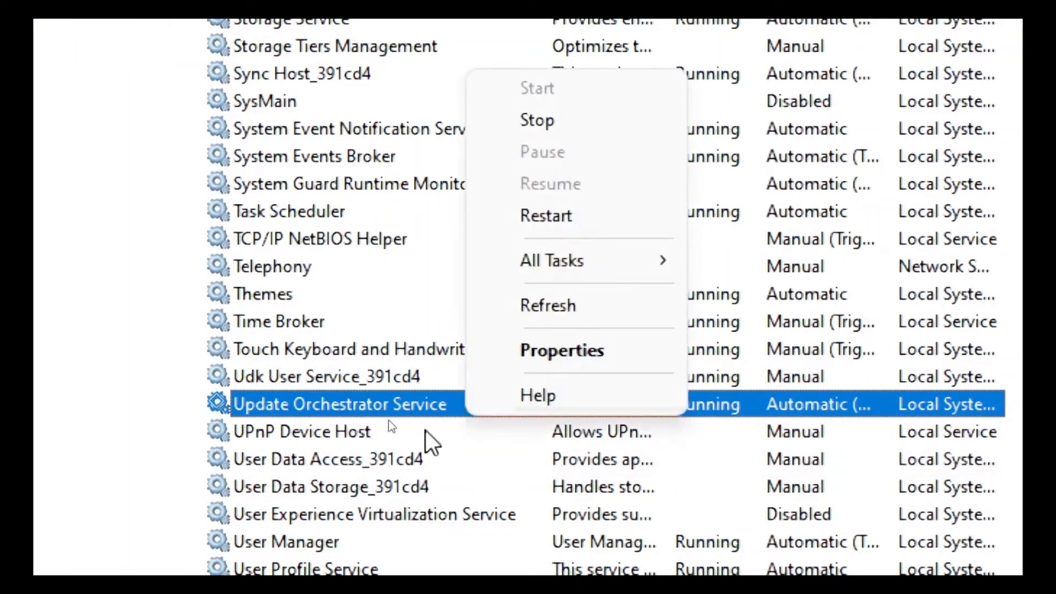
pyautogui.click(431, 432)
pyautogui.rightClick(435, 435)
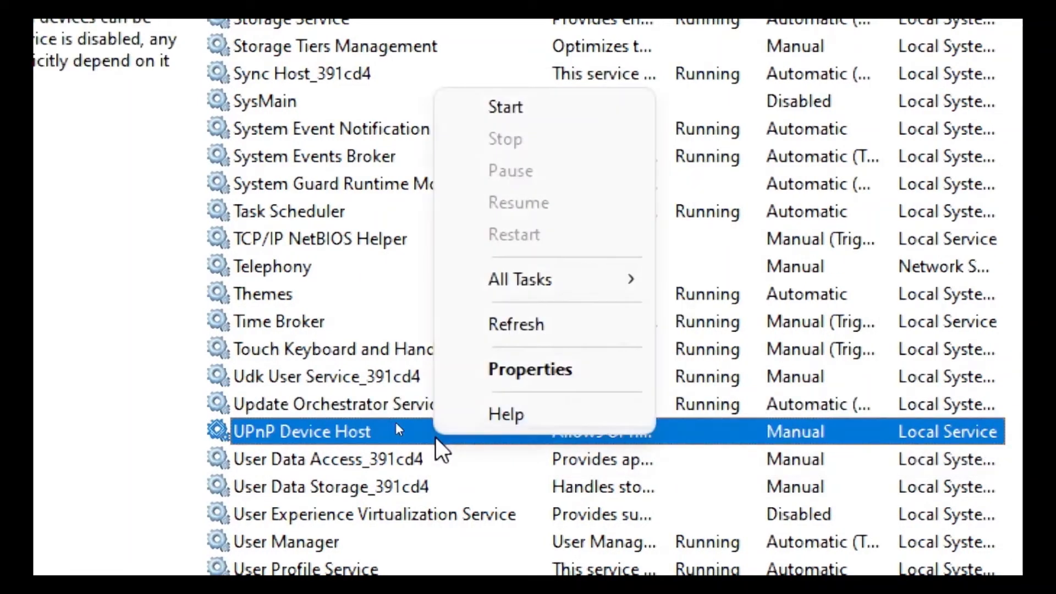
pyautogui.click(546, 368)
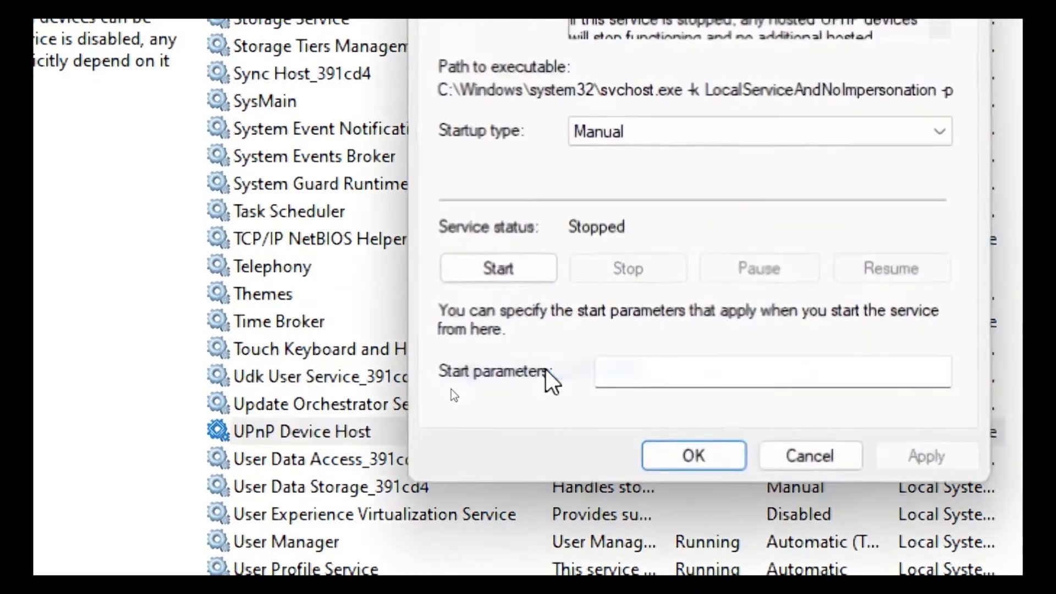
# Step: Set the UPnP Device Host startup type to Automatic, start the service, apply the change, and close its properties and the Services window
pyautogui.click(702, 138)
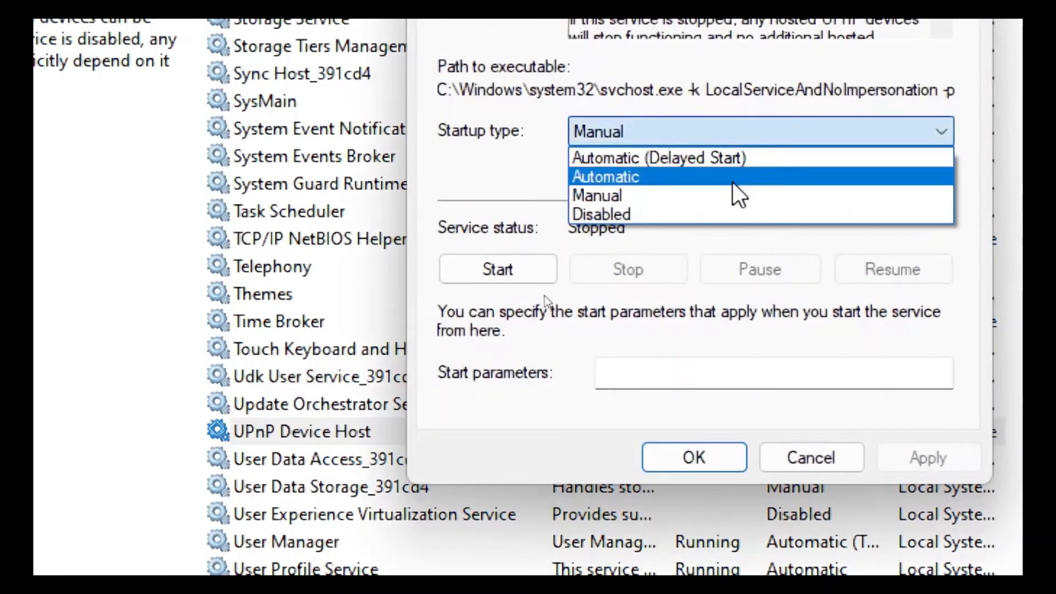
pyautogui.click(731, 181)
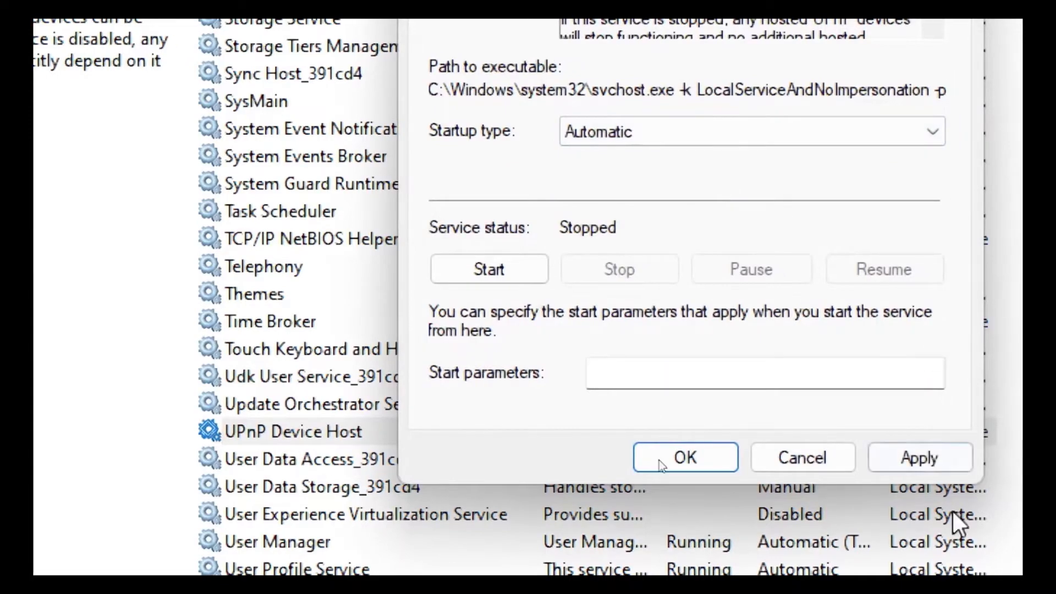
pyautogui.click(496, 269)
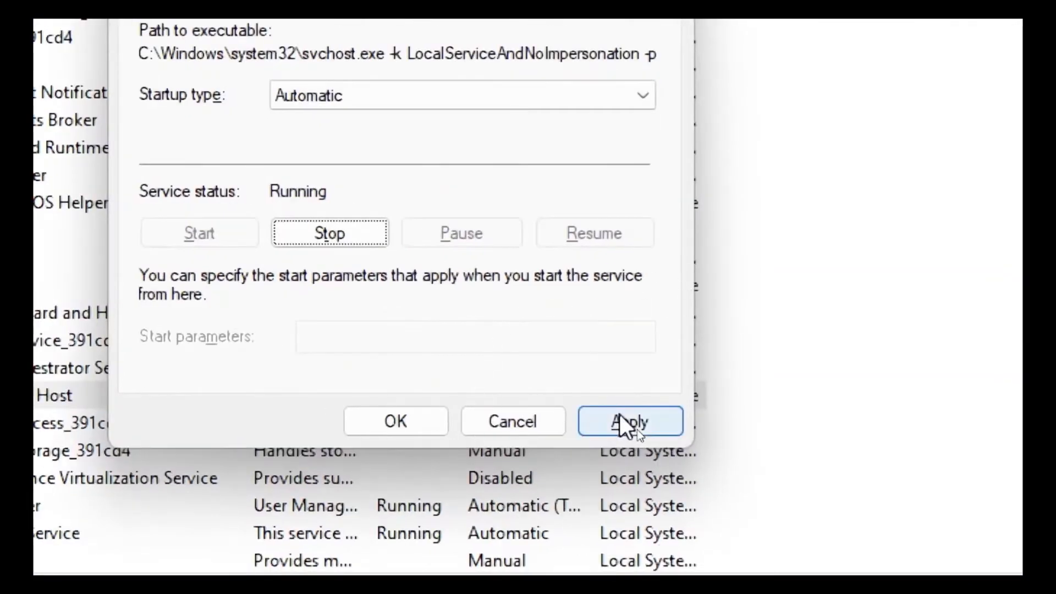
pyautogui.click(625, 425)
pyautogui.click(364, 426)
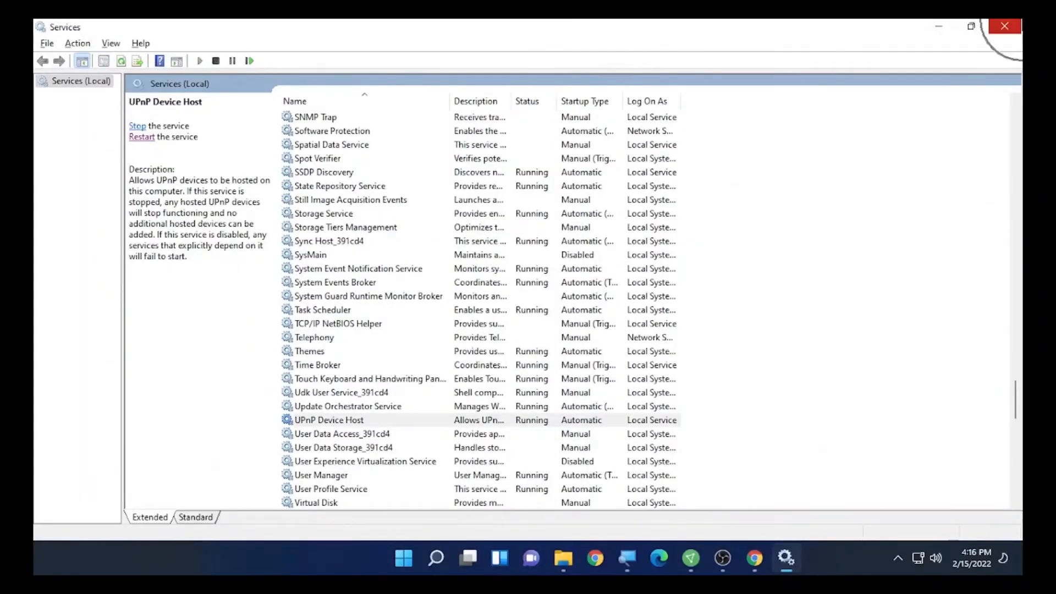
pyautogui.click(1005, 27)
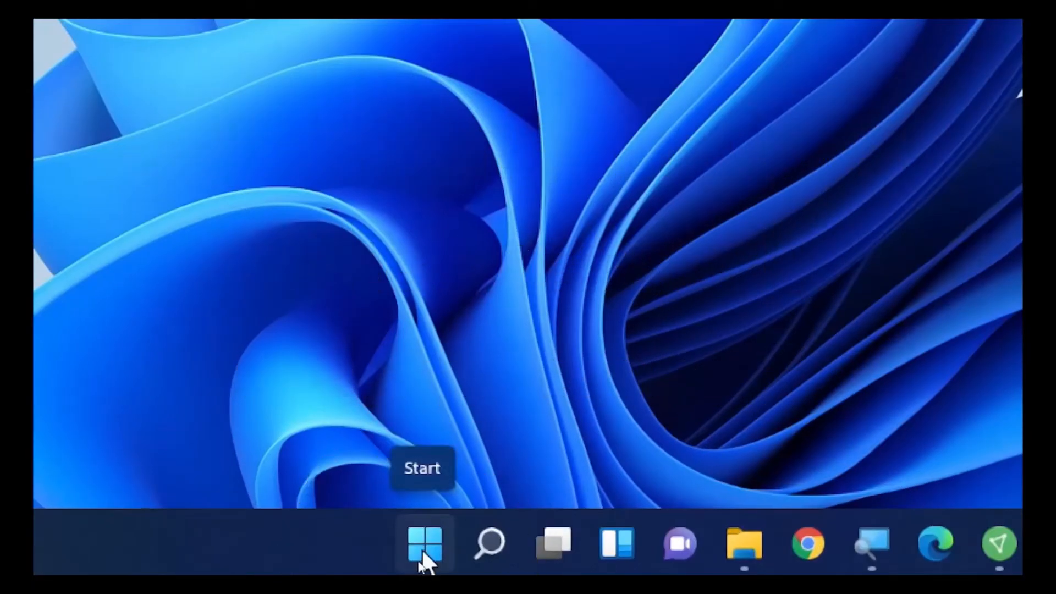
# Step: Open the Network Connections window by running the command ncpa.cpl from the Windows Run dialog
pyautogui.rightClick(421, 549)
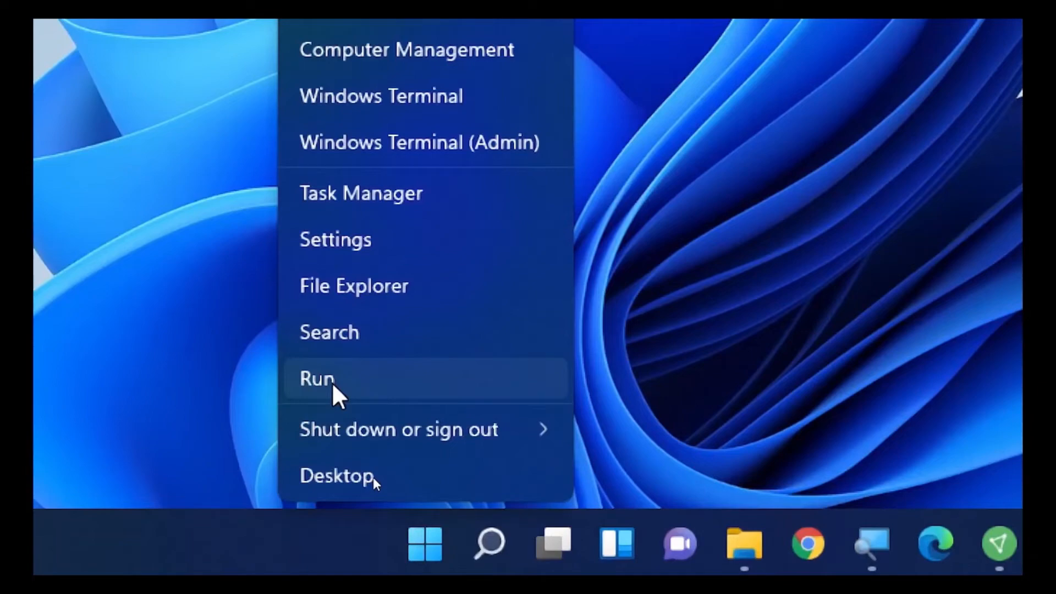
pyautogui.click(333, 385)
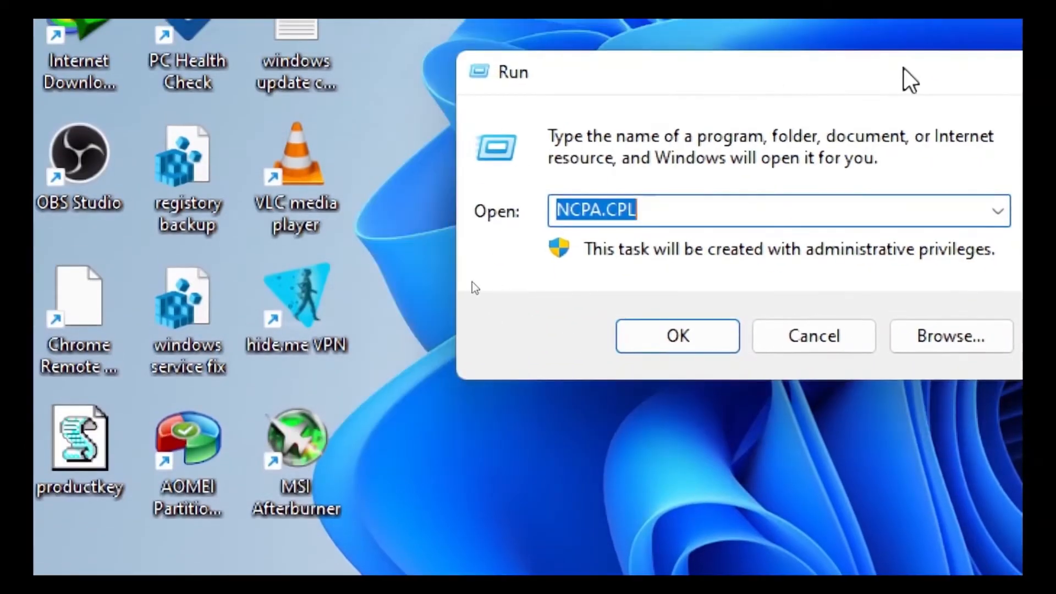
pyautogui.click(649, 211)
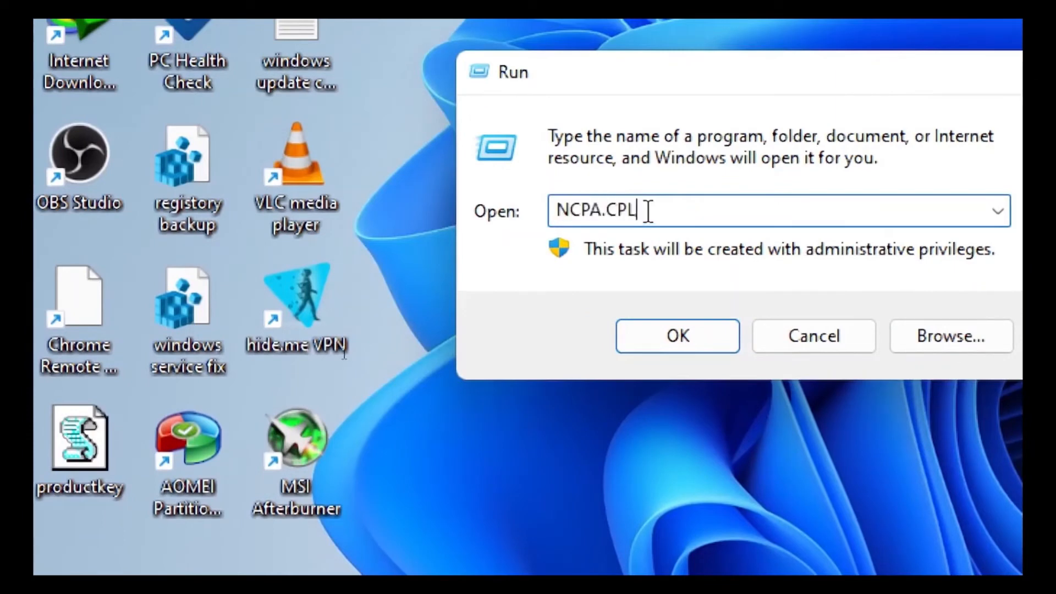
pyautogui.moveTo(649, 211); pyautogui.dragTo(537, 203)
pyautogui.press('BackSpace')
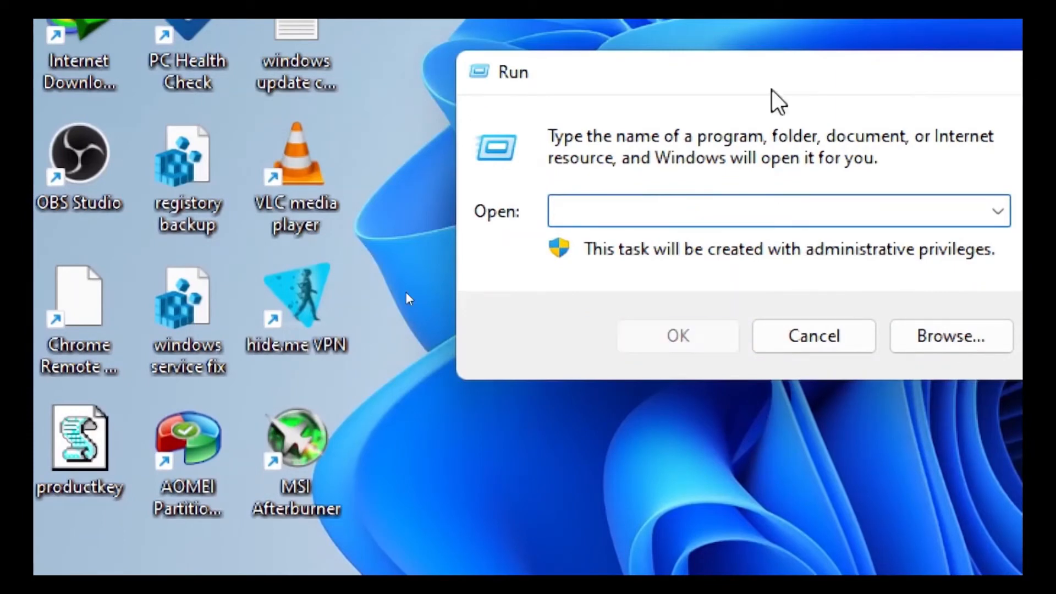
pyautogui.write('ncpa')
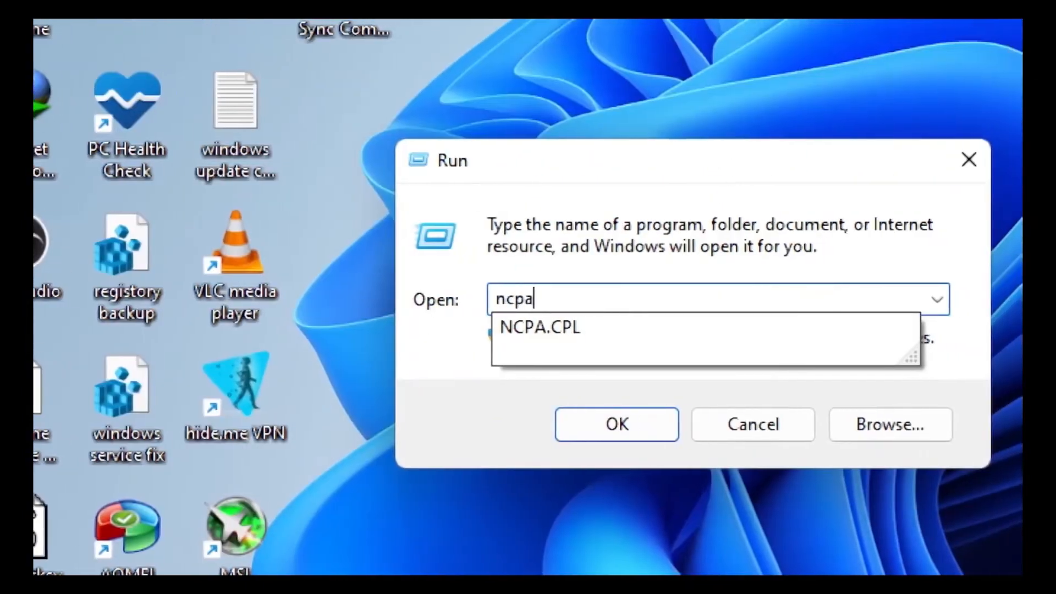
pyautogui.write('.cpl')
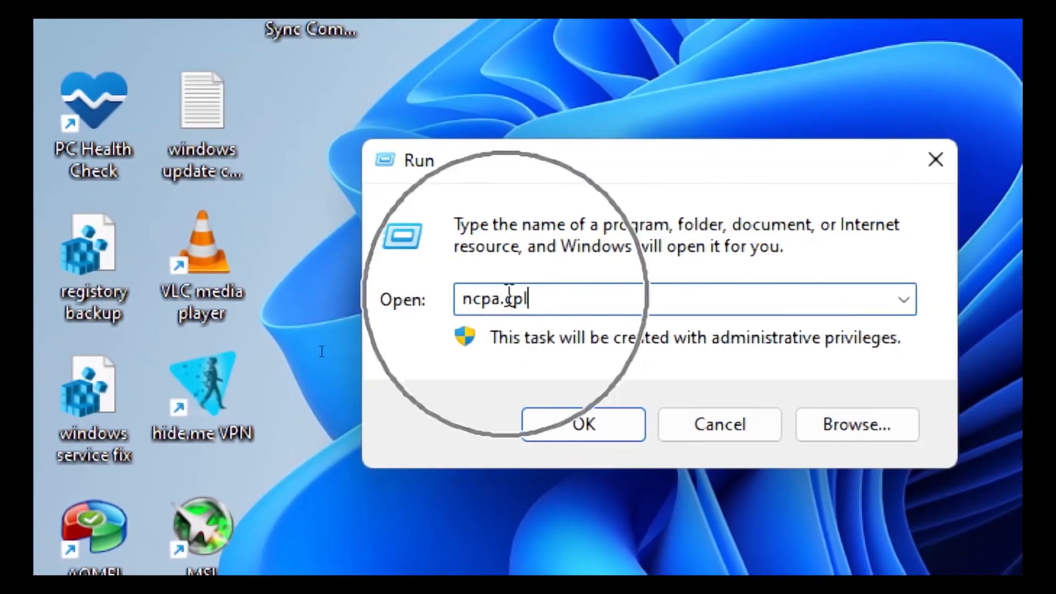
pyautogui.click(582, 435)
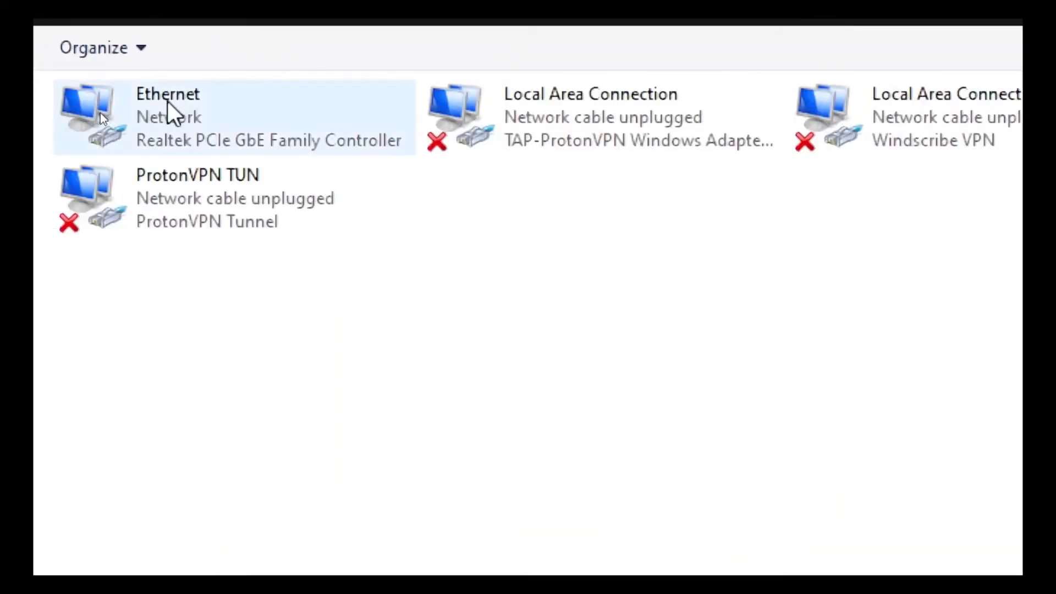
# Step: In the Ethernet connection's sharing properties, allow other network users to connect through this computer's Internet connection and confirm
pyautogui.click(167, 100)
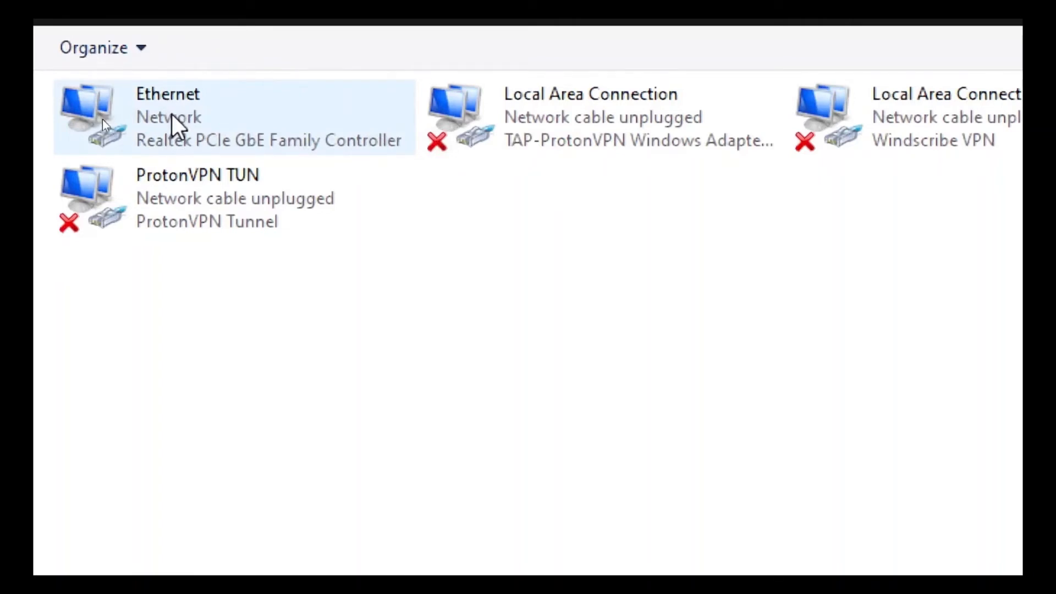
pyautogui.click(170, 114)
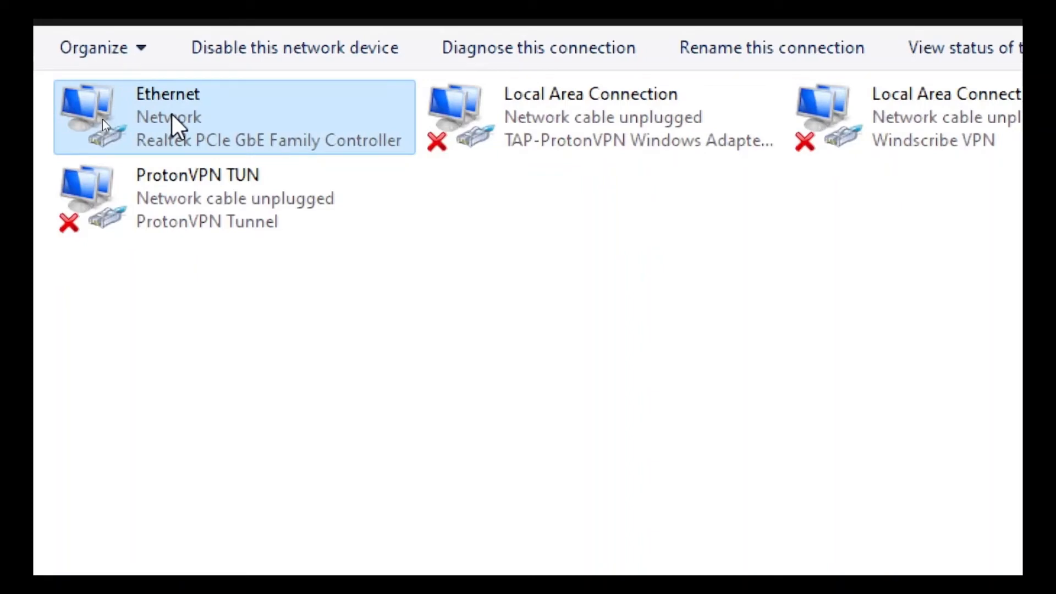
pyautogui.rightClick(172, 115)
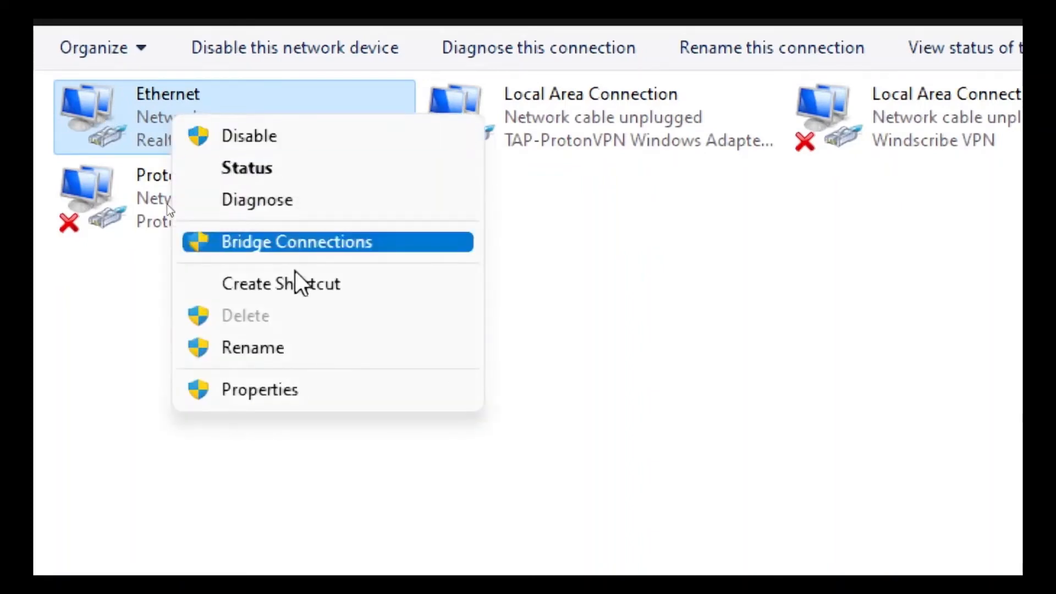
pyautogui.click(331, 387)
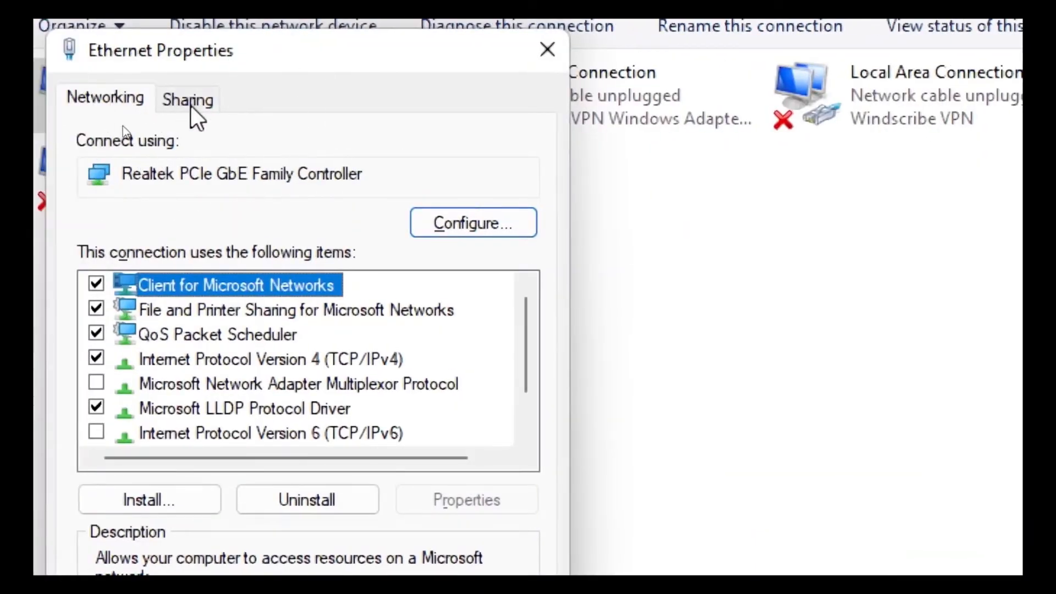
pyautogui.click(191, 104)
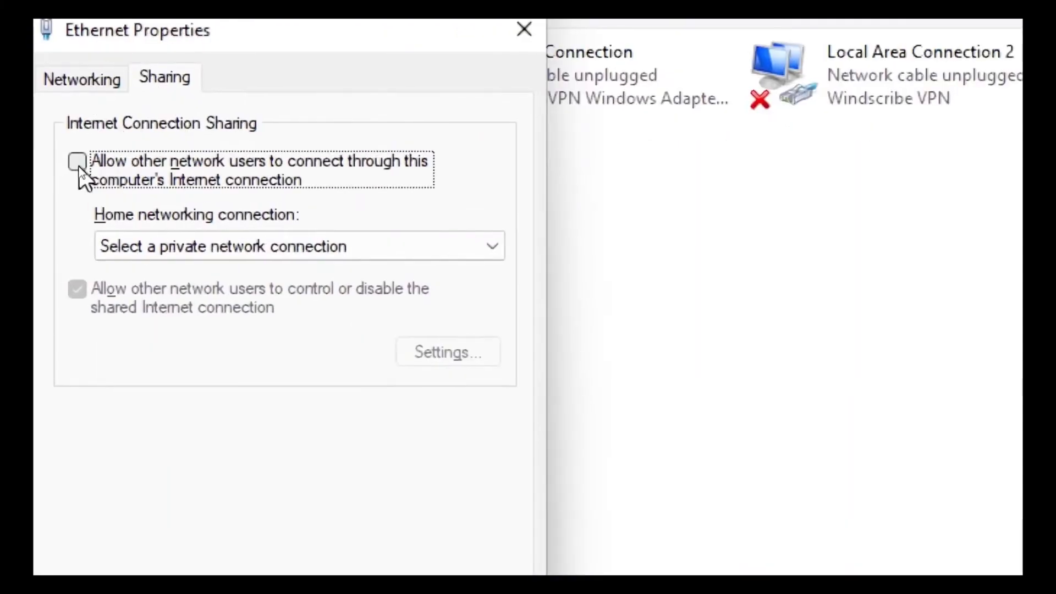
pyautogui.click(78, 163)
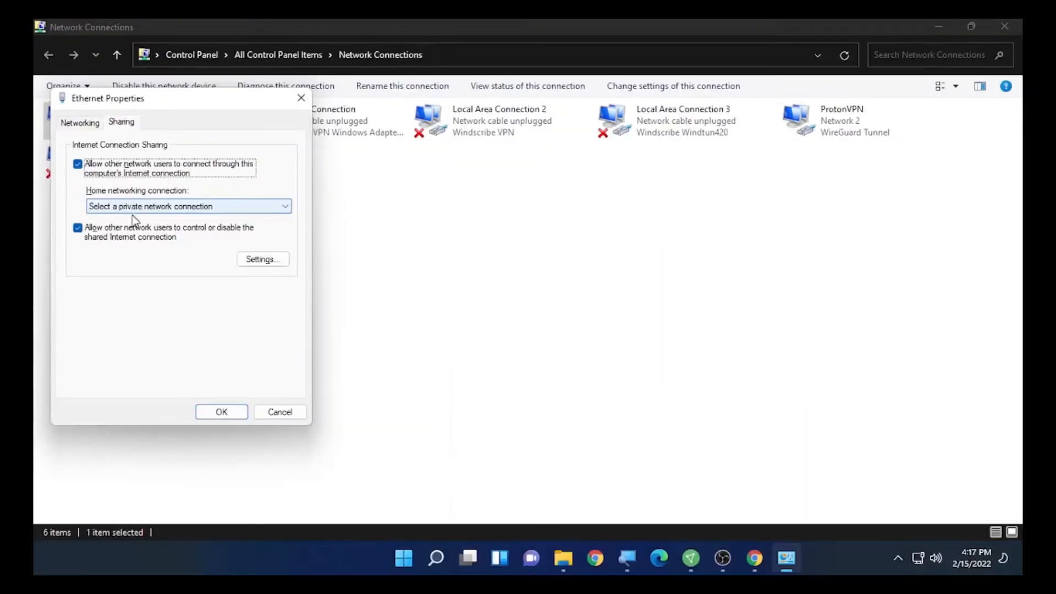
pyautogui.click(221, 412)
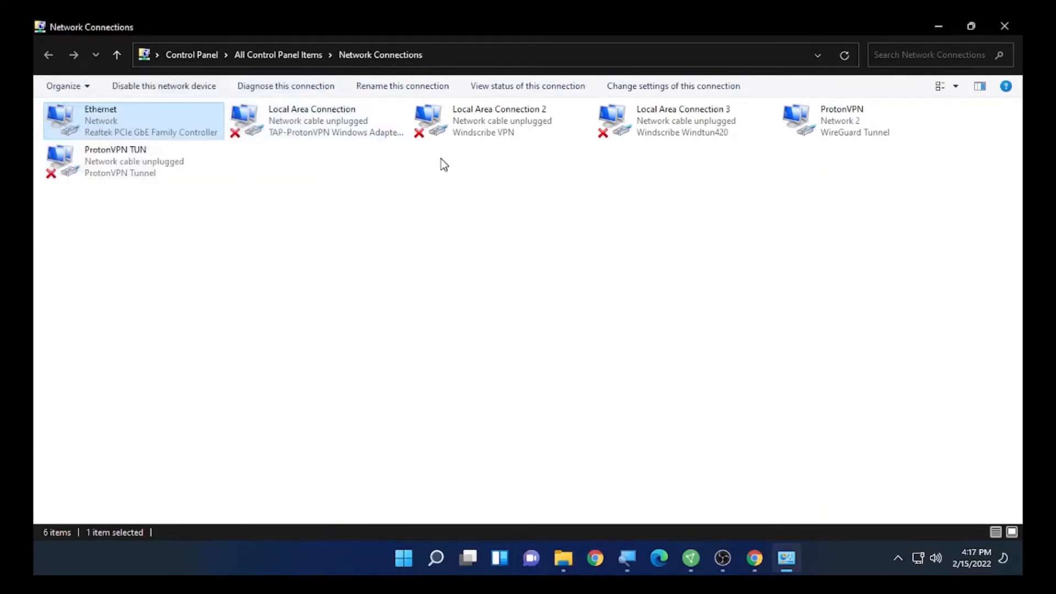
# Step: Close the Network Connections window and view the available actions for Local Disk (C:) in This PC
pyautogui.click(994, 26)
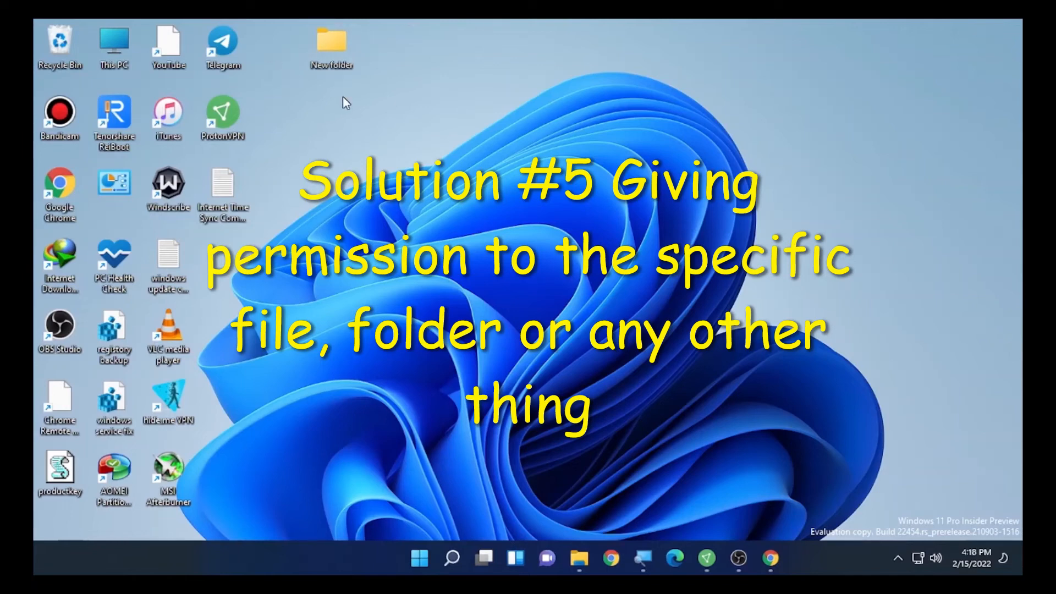
pyautogui.click(571, 556)
pyautogui.click(82, 255)
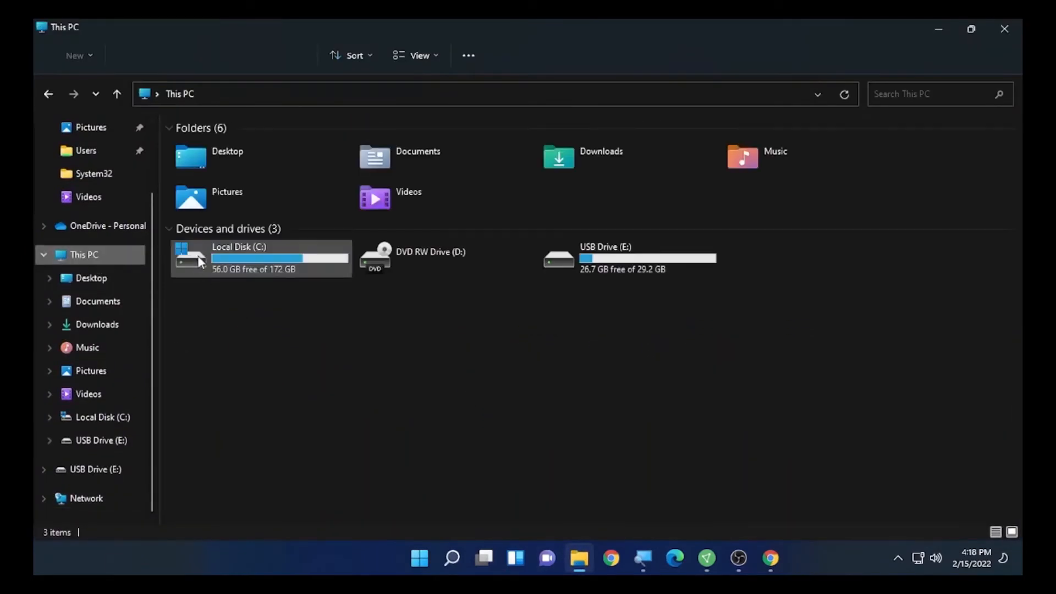
pyautogui.rightClick(273, 269)
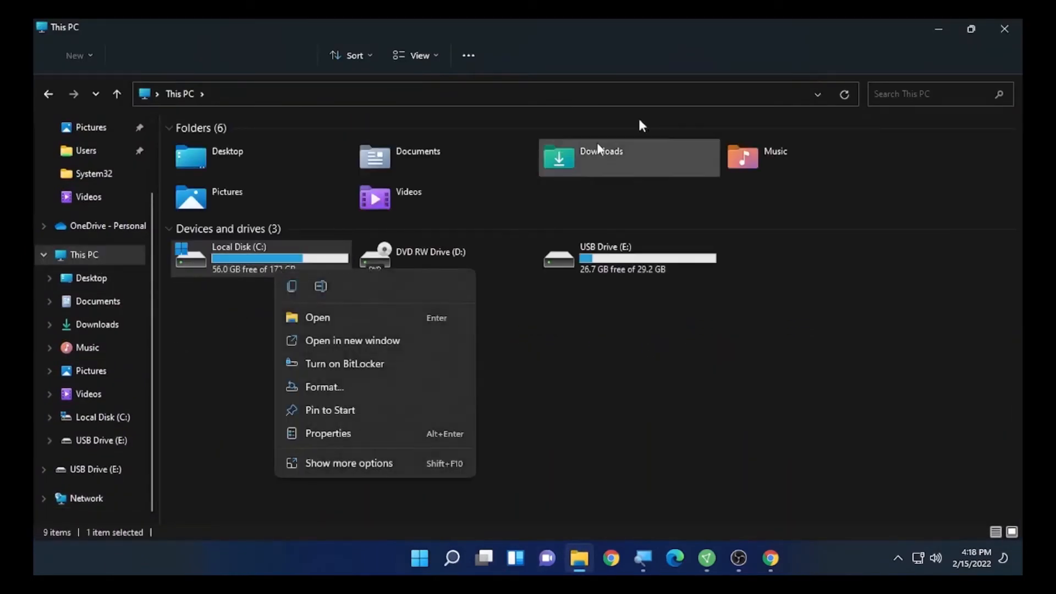
pyautogui.click(935, 30)
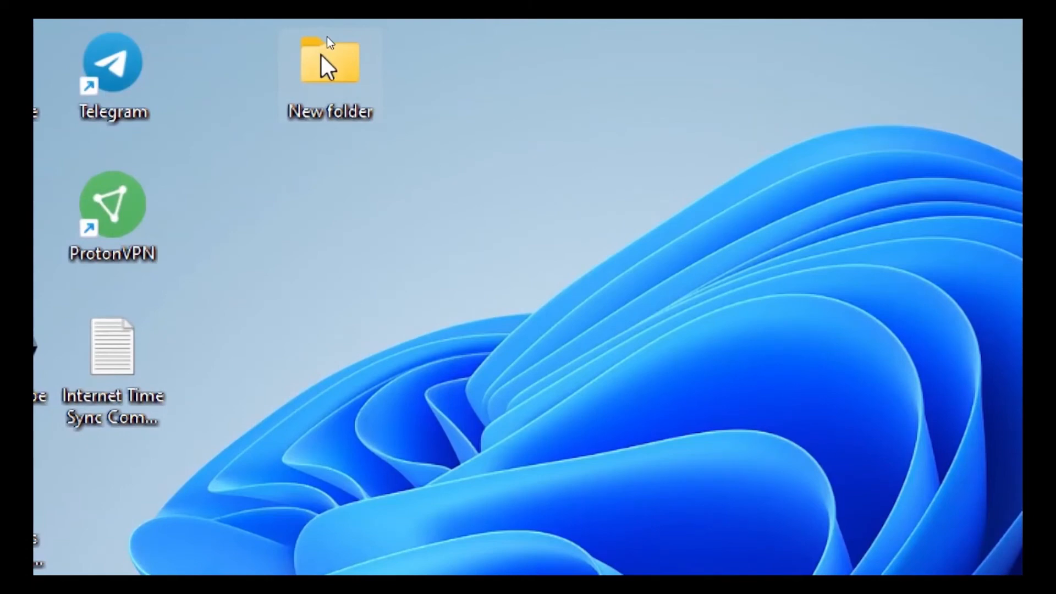
# Step: Open the advanced sharing settings of the desktop's New folder and turn on sharing for it
pyautogui.rightClick(321, 54)
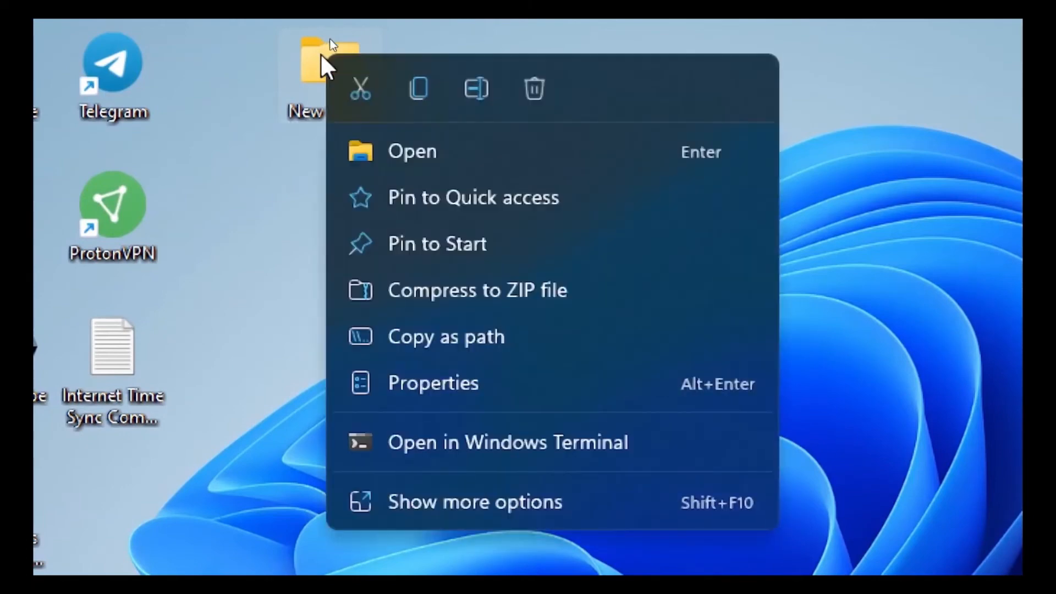
pyautogui.click(471, 387)
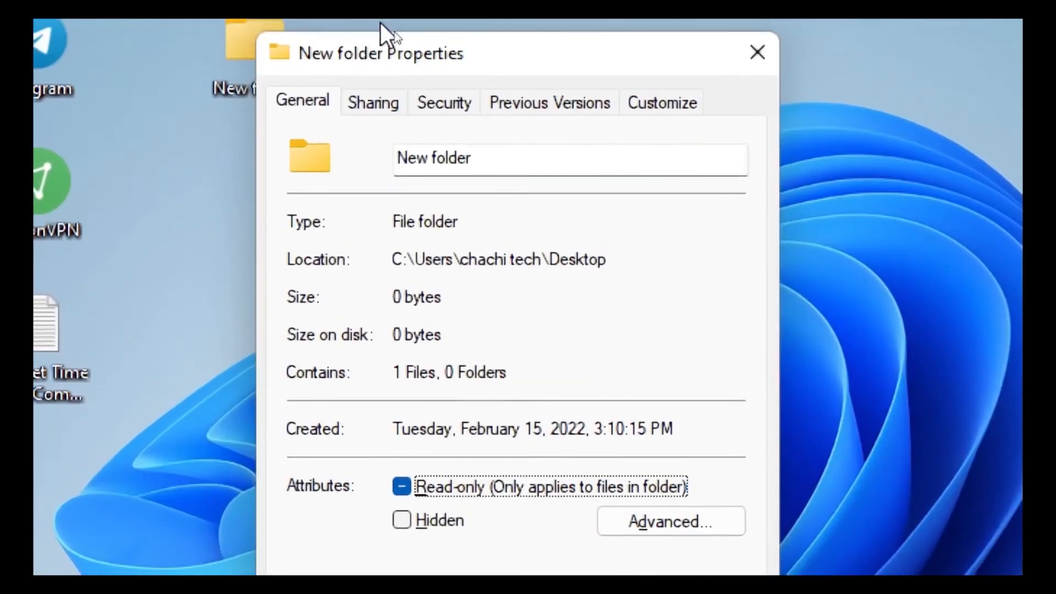
pyautogui.click(376, 103)
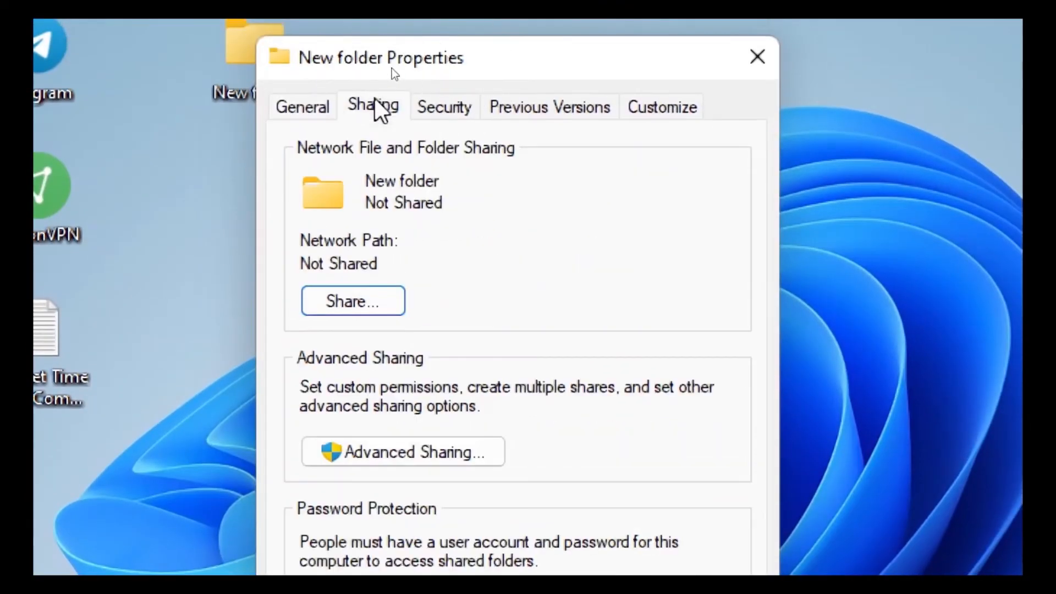
pyautogui.press('alt')
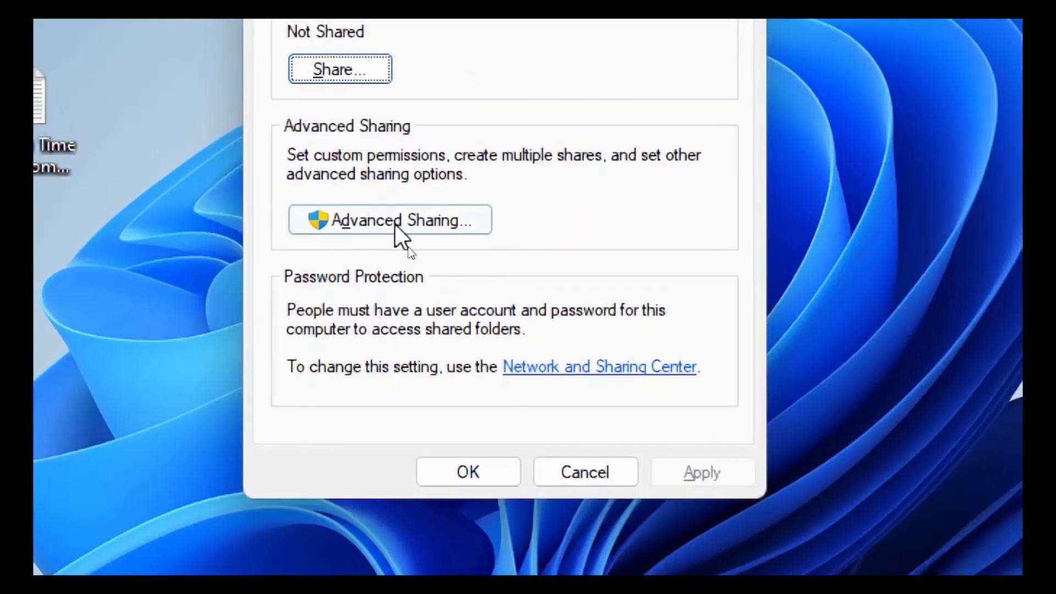
pyautogui.click(395, 224)
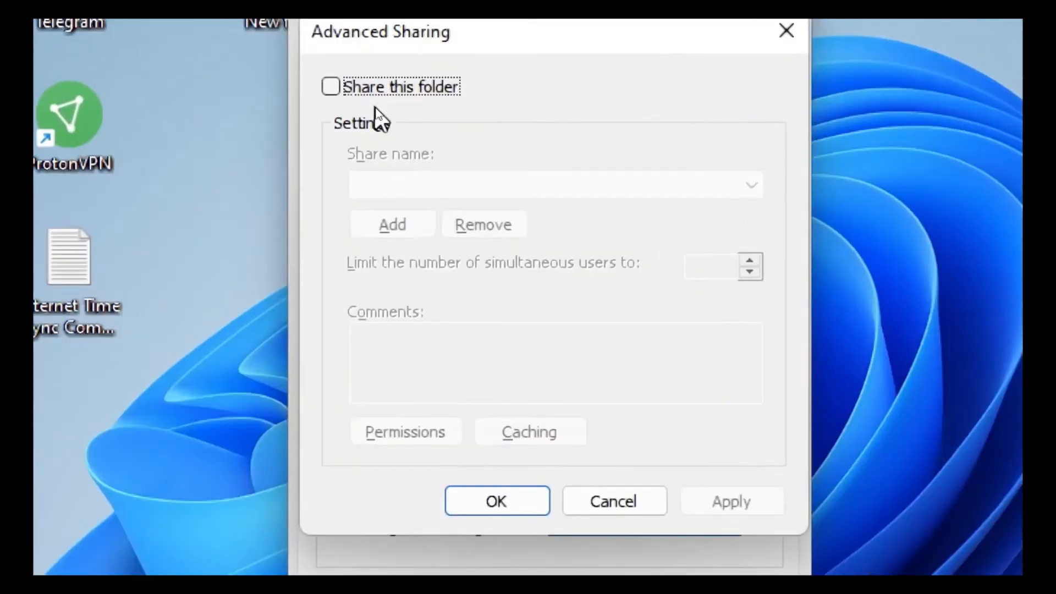
pyautogui.click(326, 90)
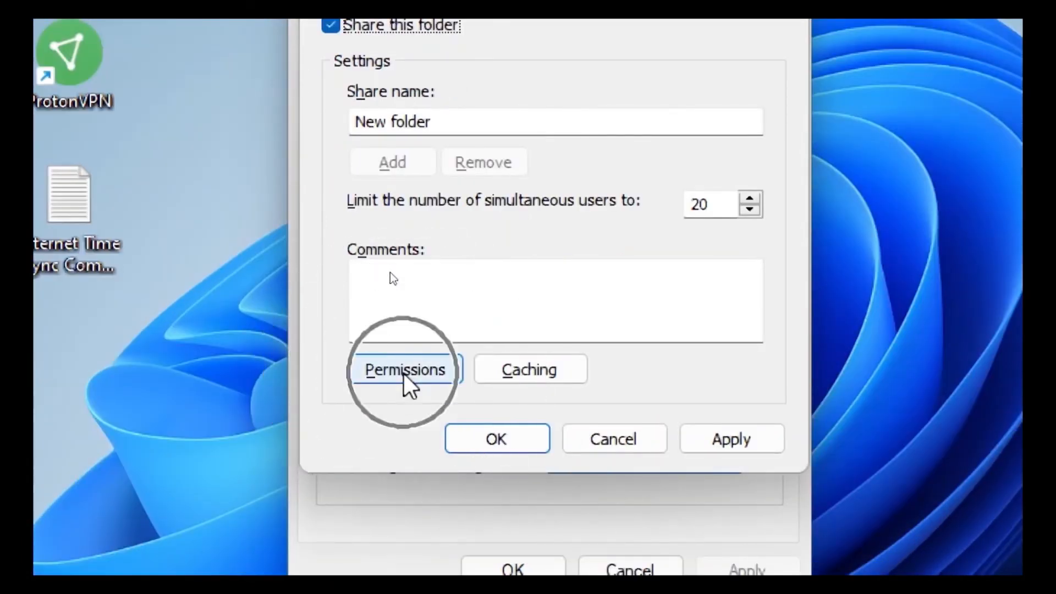
# Step: In the share permissions of New folder, allow Full Control for the Everyone group
pyautogui.click(405, 371)
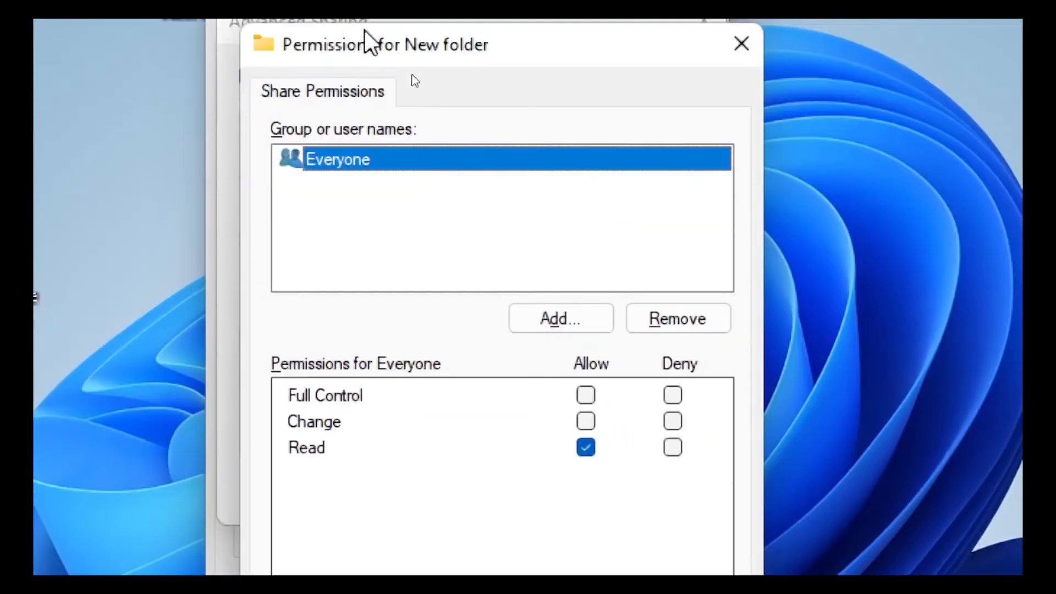
pyautogui.click(366, 161)
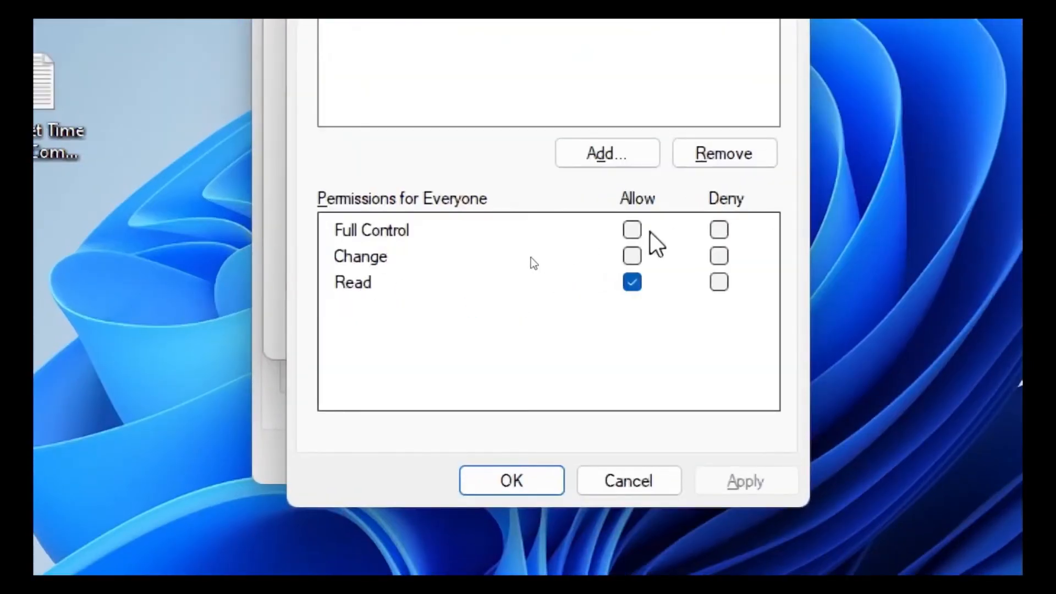
pyautogui.click(633, 230)
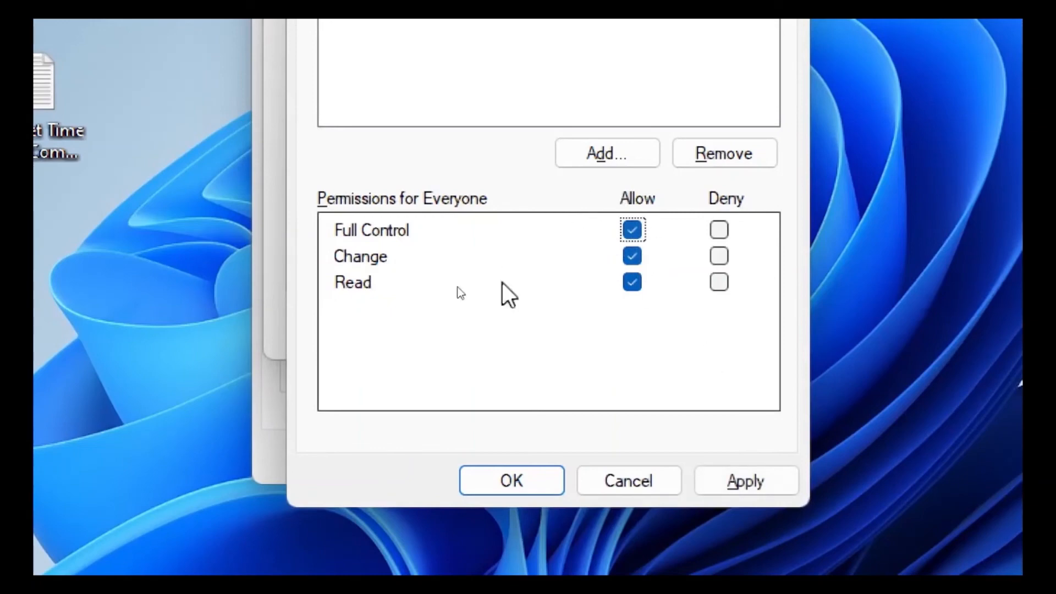
# Step: Clear Everyone's Full Control and Change permissions one by one, and allow Full Control again
pyautogui.click(633, 230)
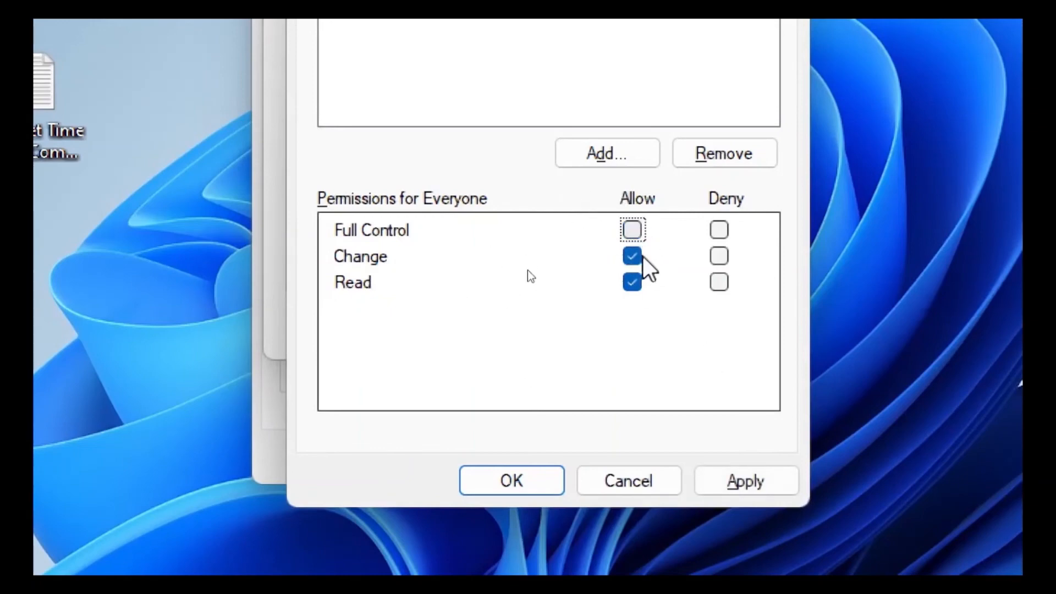
pyautogui.click(633, 257)
pyautogui.click(633, 282)
pyautogui.click(632, 257)
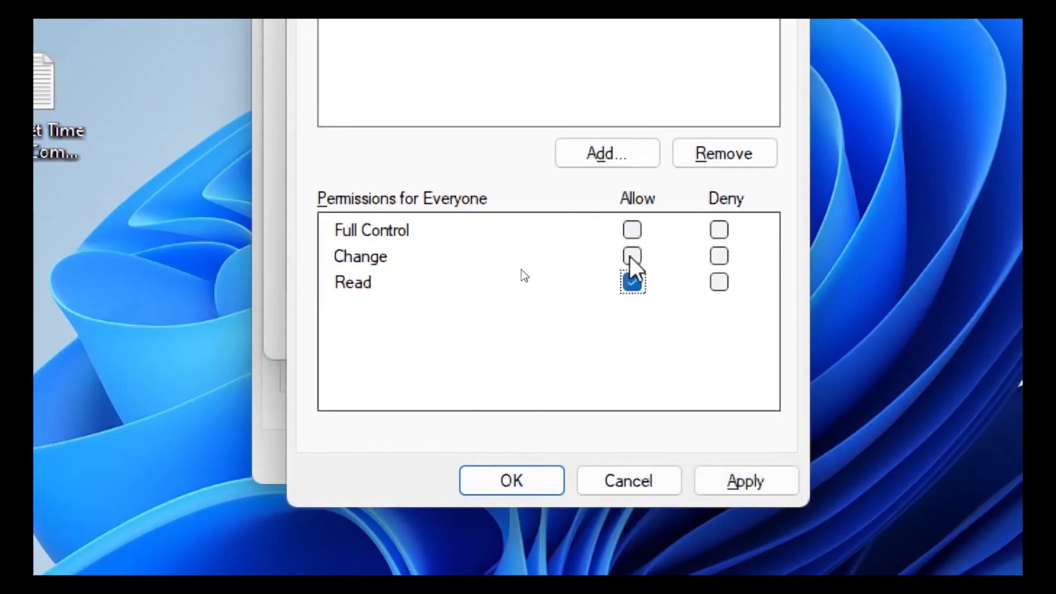
pyautogui.click(632, 230)
# Step: Apply and confirm the share permissions and advanced sharing settings, and close the New folder properties
pyautogui.click(748, 484)
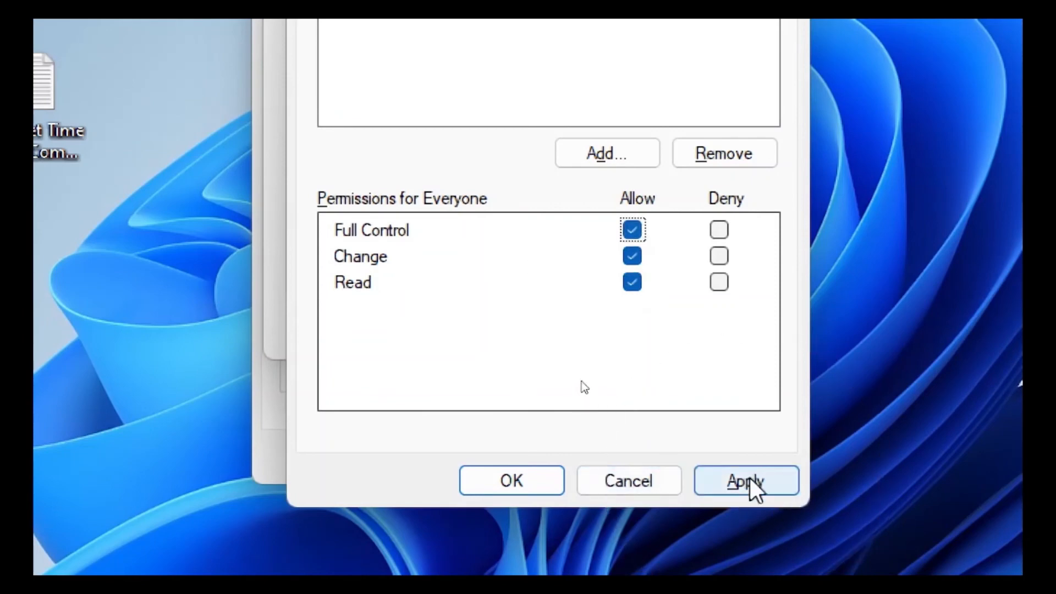
pyautogui.click(557, 485)
pyautogui.click(718, 330)
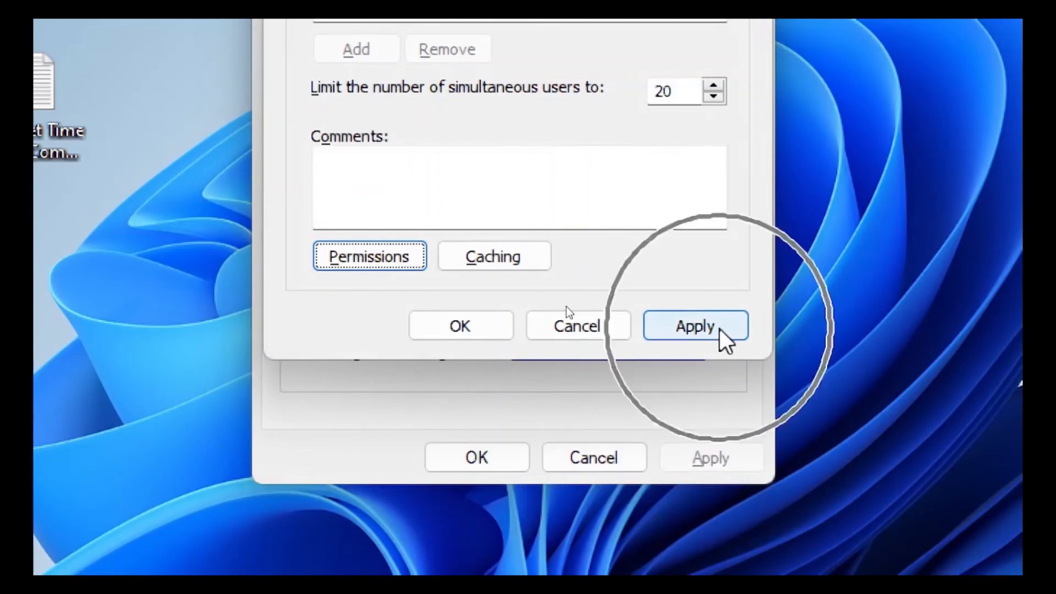
pyautogui.click(451, 340)
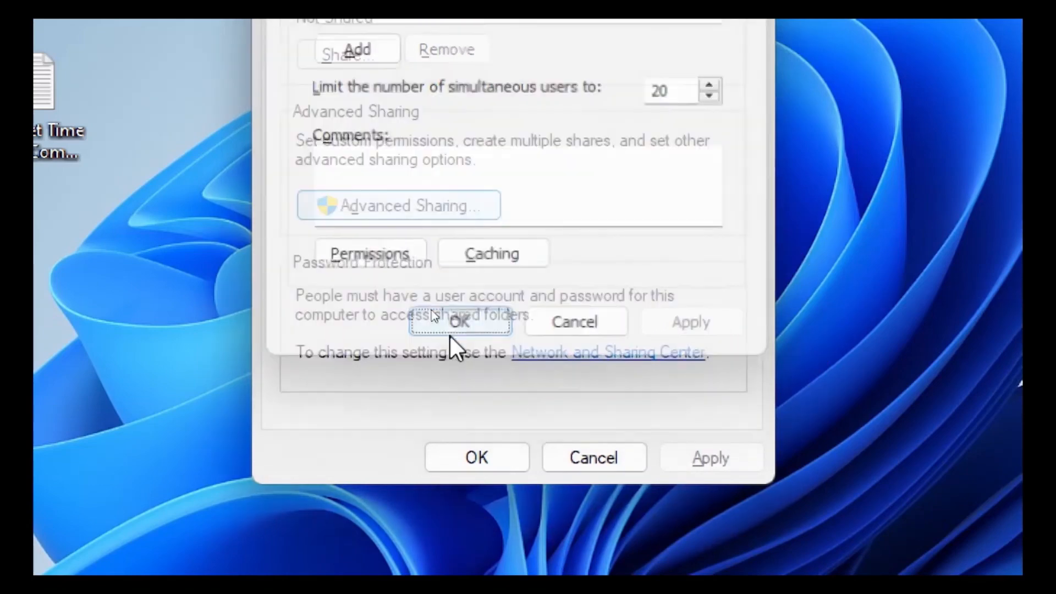
pyautogui.click(477, 458)
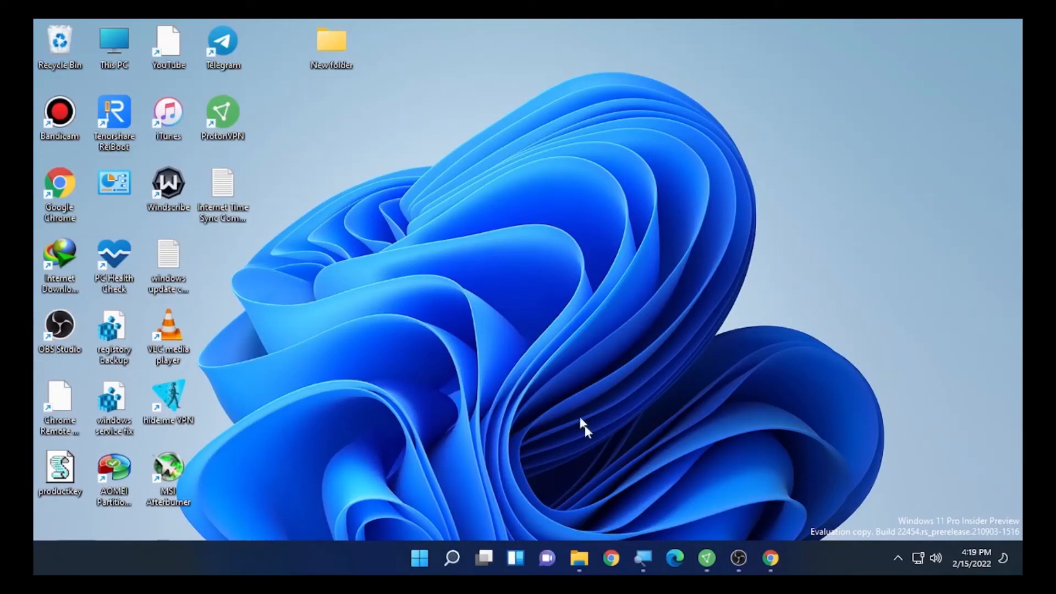
# Step: Open the Network location in File Explorer to check which computers and devices are discovered
pyautogui.click(588, 559)
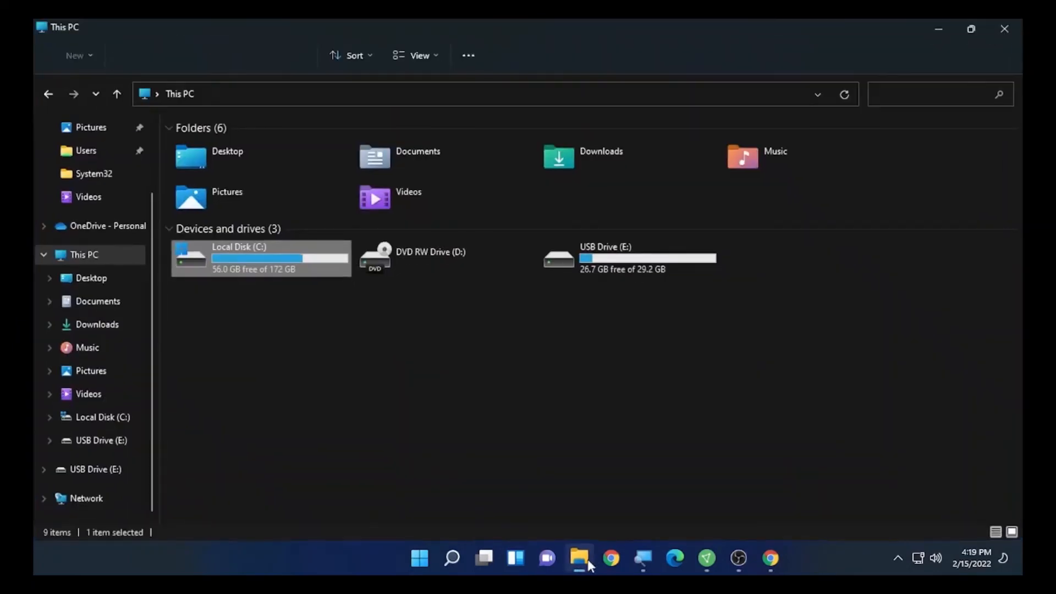
pyautogui.click(101, 500)
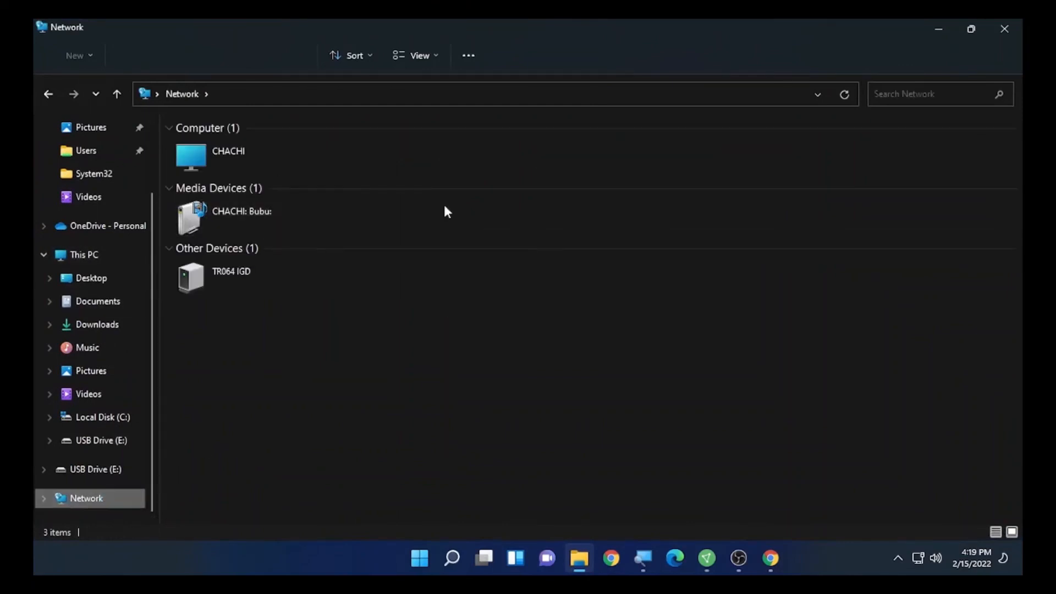